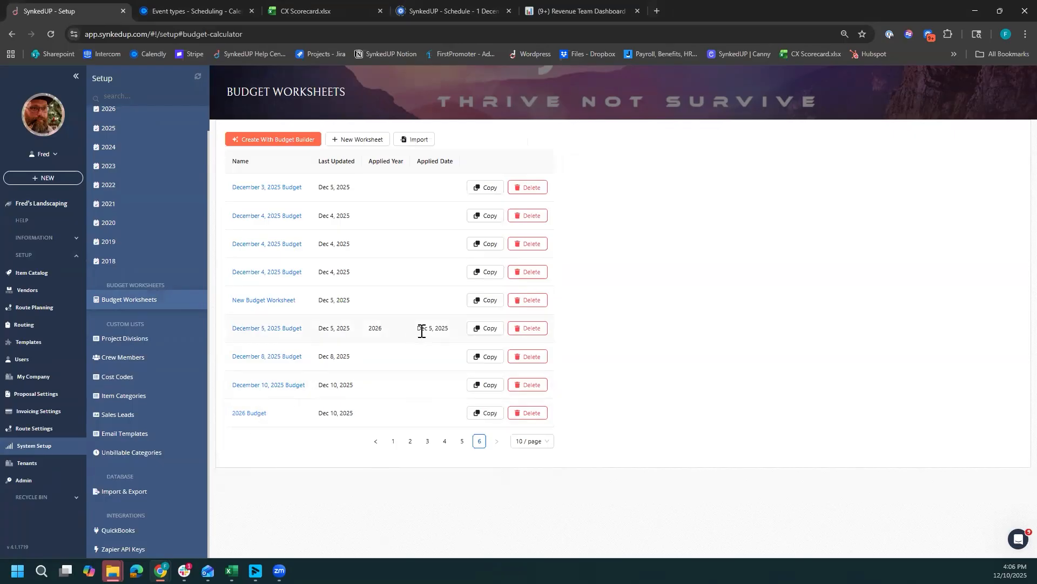
# - Open the 2026 Budget worksheet and review the hourly employee entries under labor
pyautogui.moveTo(417, 330); pyautogui.dragTo(450, 335)
pyautogui.click(246, 417)
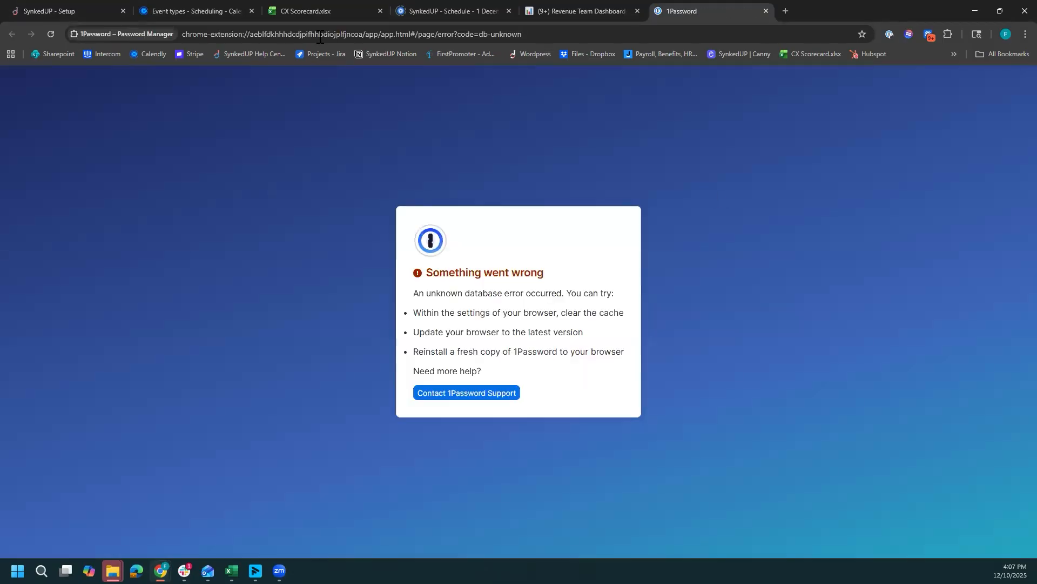
pyautogui.click(52, 6)
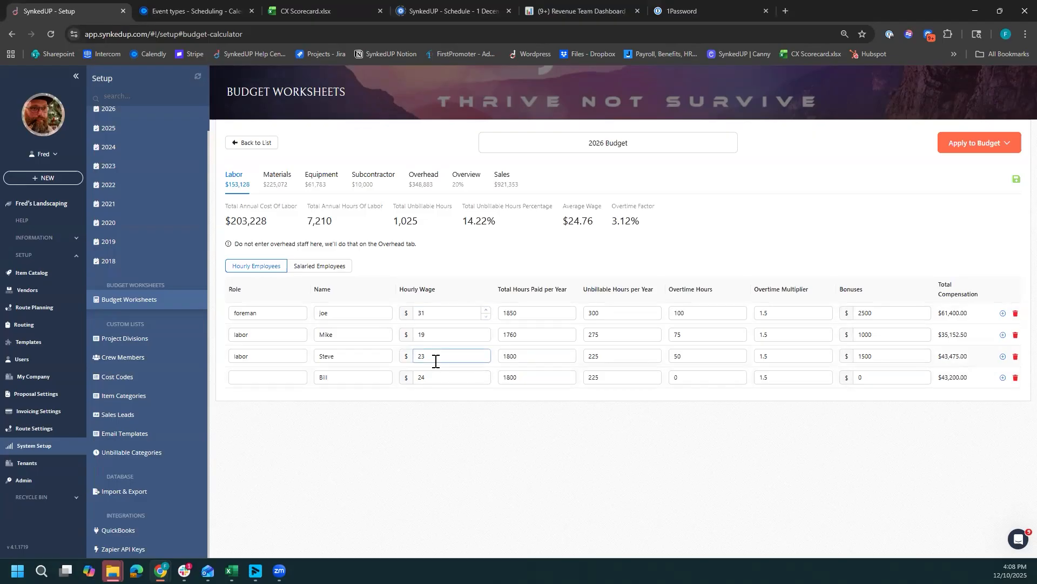
pyautogui.click(341, 376)
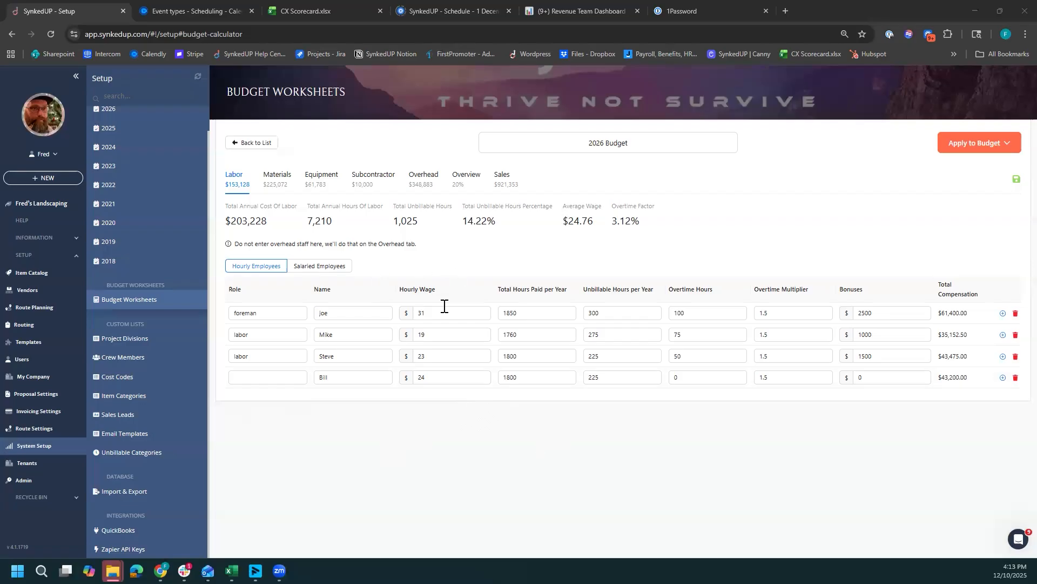
# - Set the salaried owner's total hours paid per year to 500 in the labor budget
pyautogui.click(311, 271)
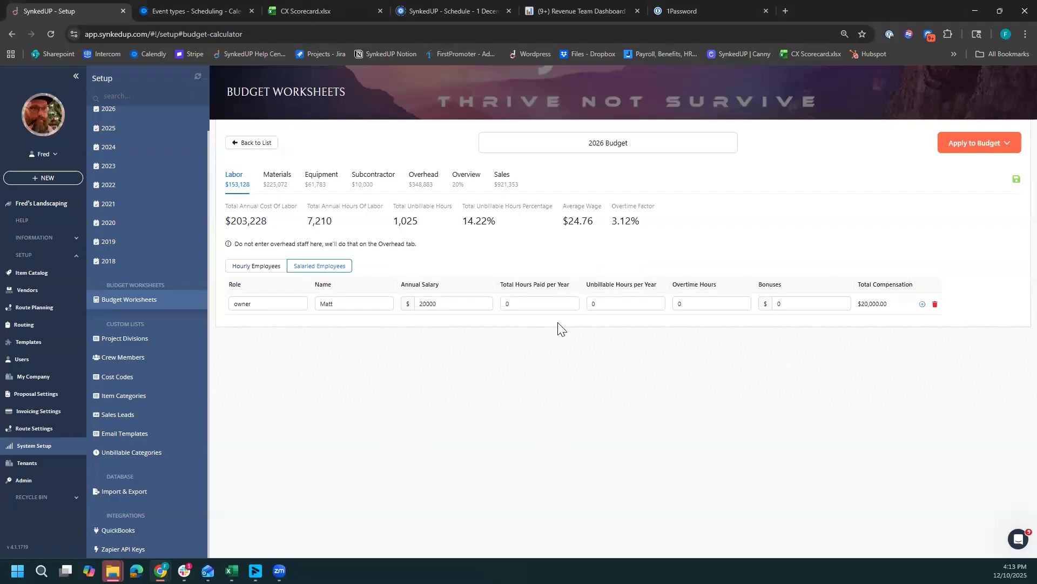
pyautogui.click(506, 303)
pyautogui.write('500')
pyautogui.click(517, 332)
pyautogui.click(590, 305)
# - Compare the hourly employee list with the salaried owner's annual salary and total paid hours
pyautogui.click(243, 265)
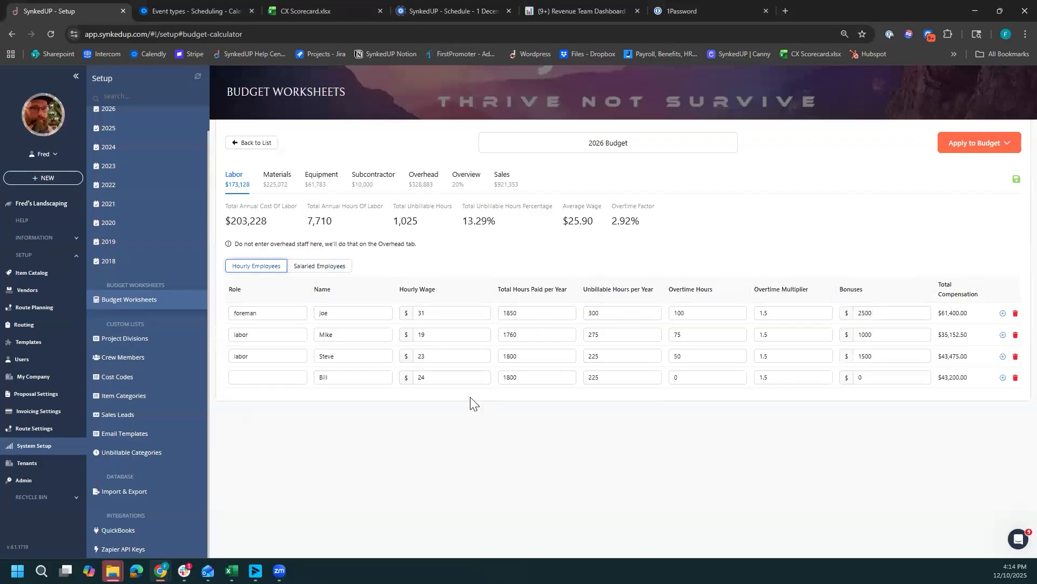
pyautogui.click(312, 266)
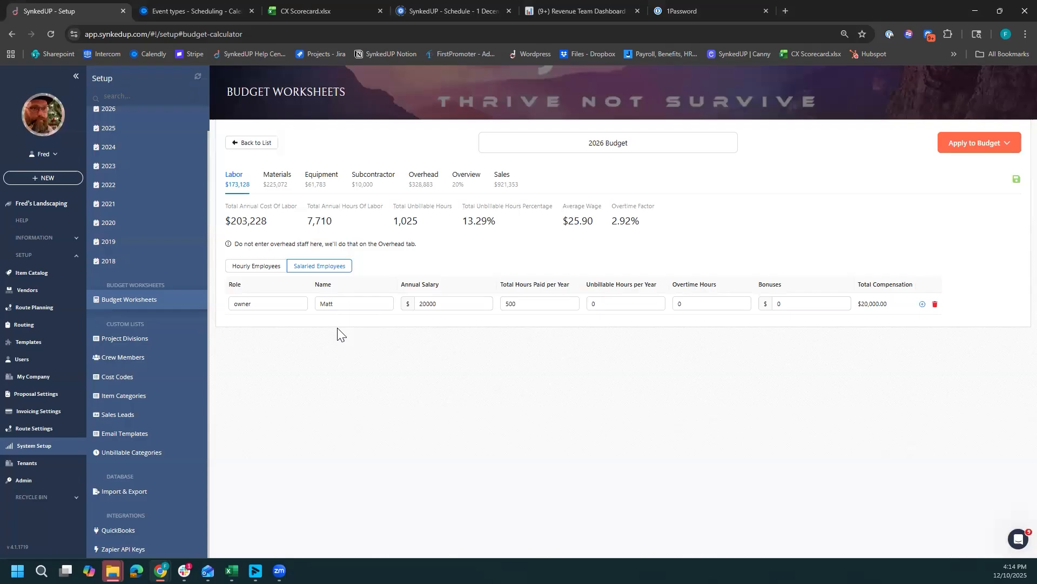
pyautogui.click(504, 306)
pyautogui.click(526, 308)
pyautogui.click(527, 324)
pyautogui.click(513, 308)
pyautogui.click(395, 305)
pyautogui.click(417, 303)
pyautogui.click(246, 269)
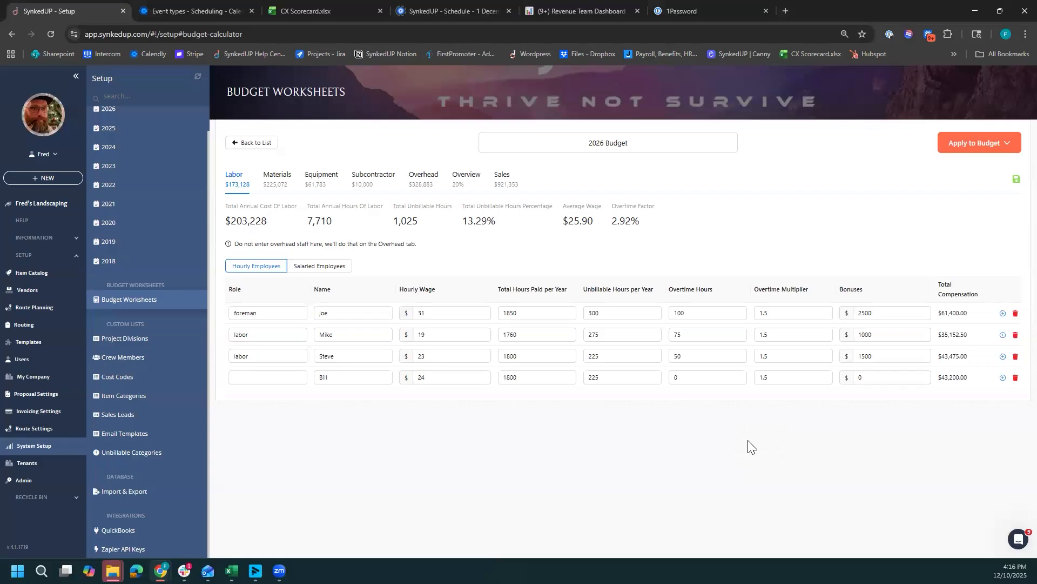
# - Add a second salaried employee with a first name and an annual salary of 60000
pyautogui.click(321, 267)
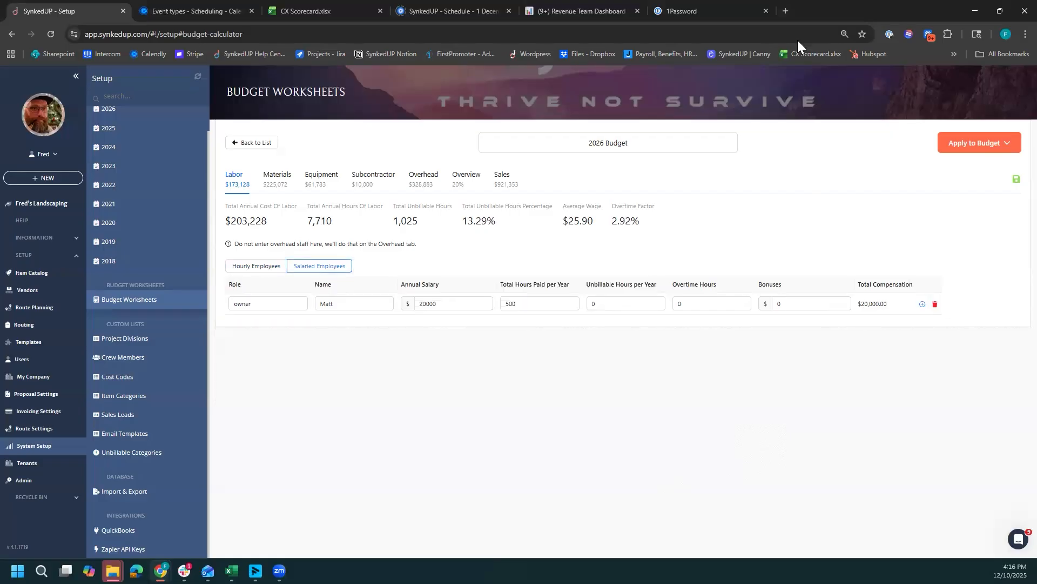
pyautogui.click(922, 304)
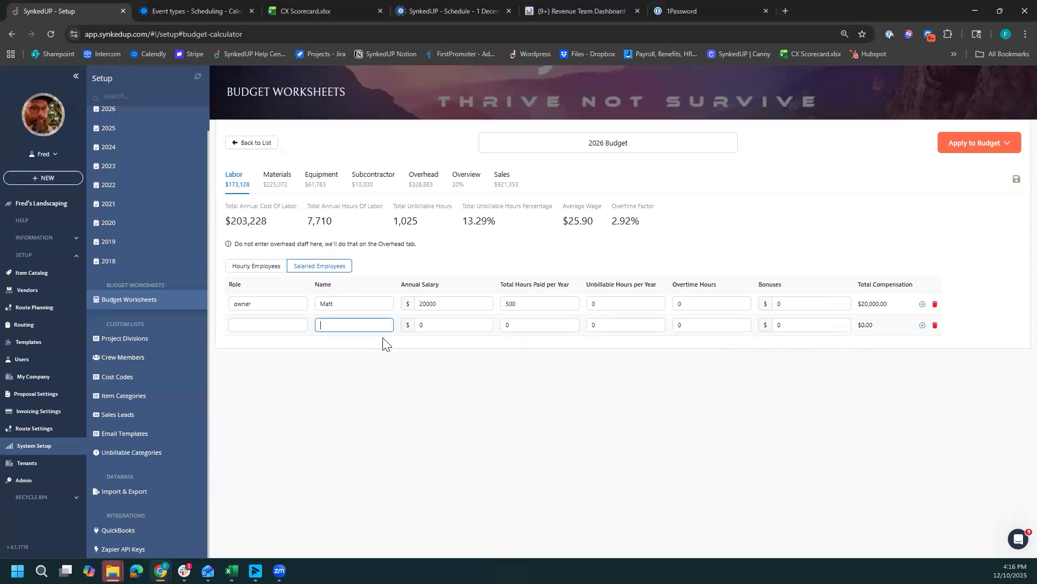
pyautogui.write('Wes')
pyautogui.click(440, 328)
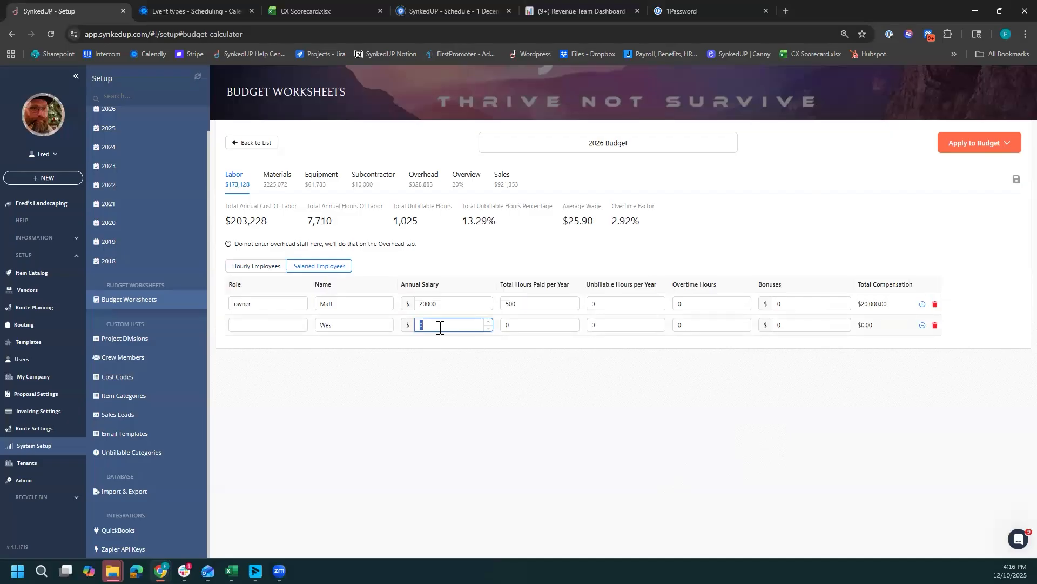
pyautogui.write('60000')
pyautogui.click(476, 348)
# - Set the second salaried employee's total paid hours to 2080 and unbillable hours to 480 per year
pyautogui.click(510, 324)
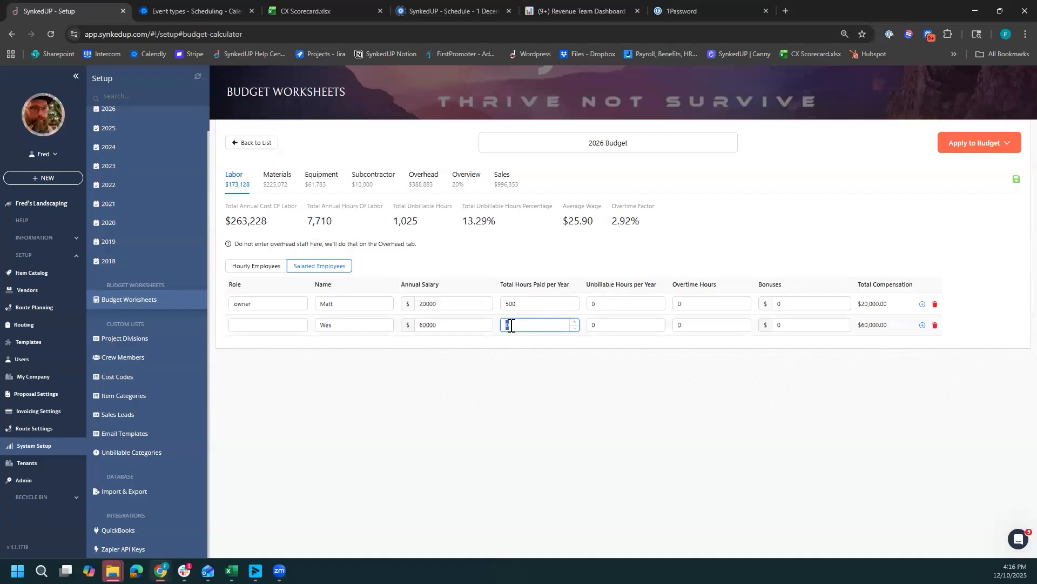
pyautogui.write('1600')
pyautogui.click(592, 326)
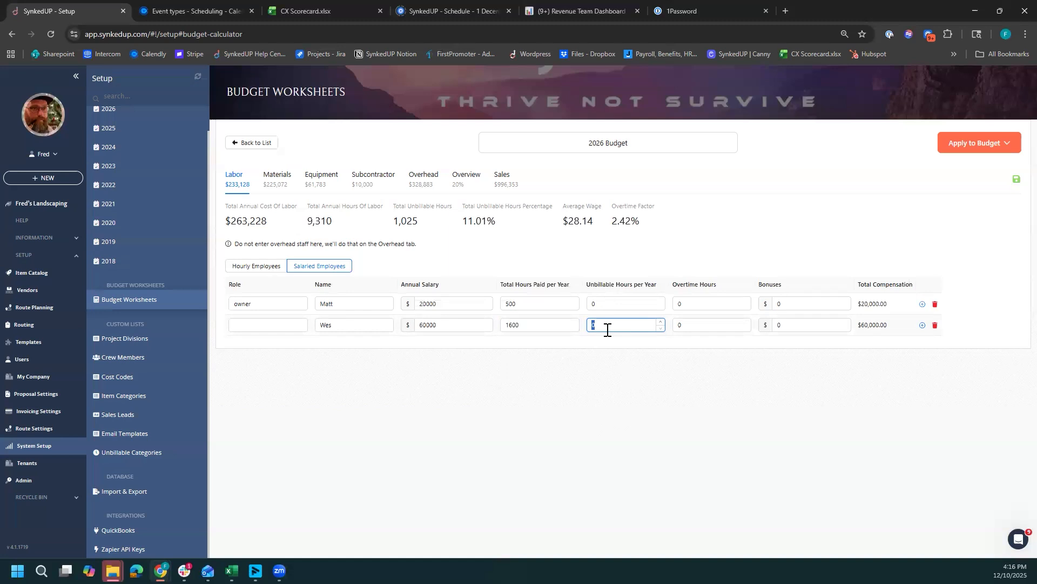
pyautogui.click(502, 325)
pyautogui.doubleClick(502, 324)
pyautogui.write('2080')
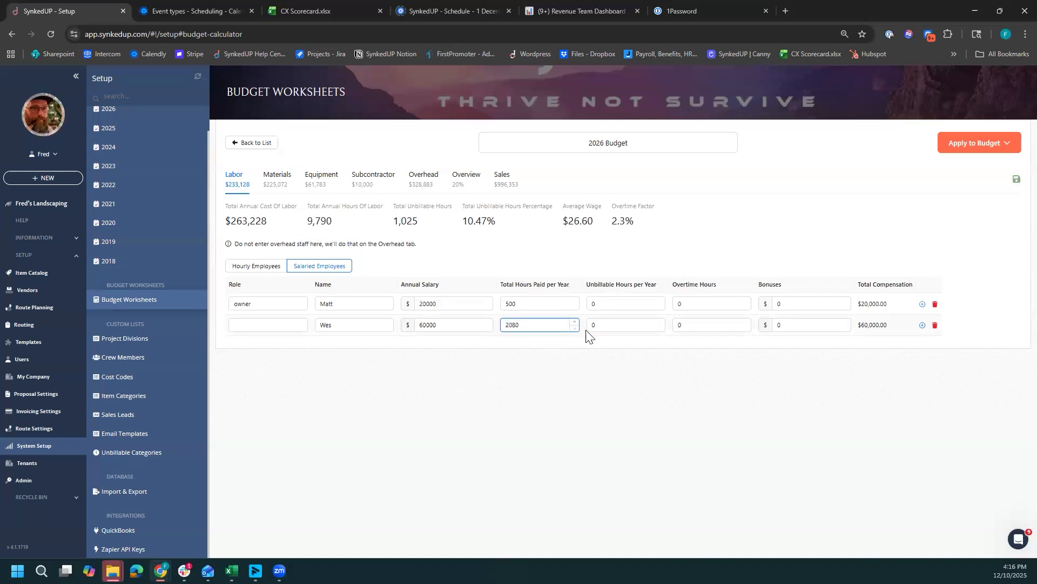
pyautogui.doubleClick(600, 323)
pyautogui.write('480')
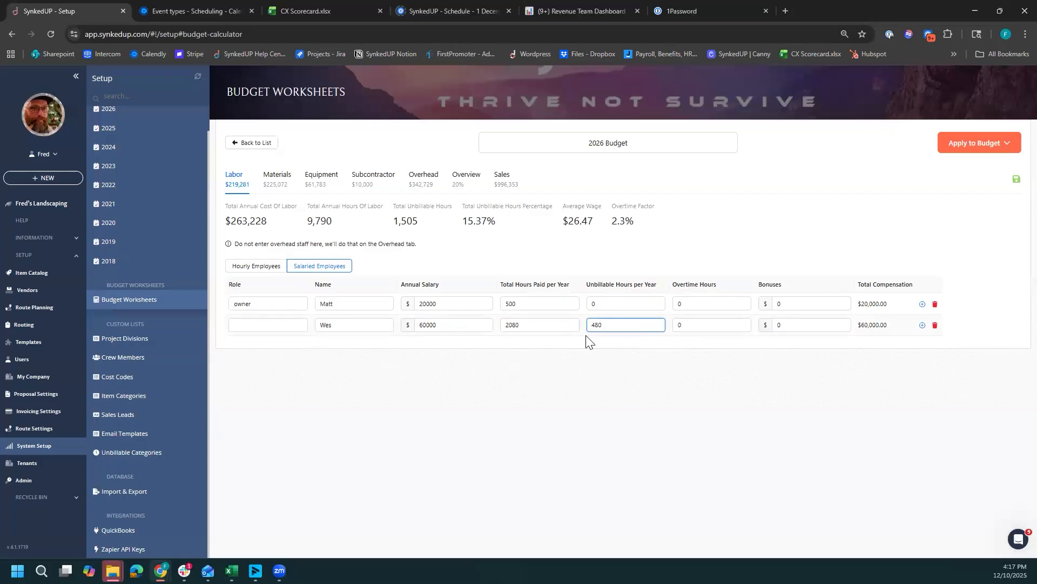
# - Delete the second salaried employee's row and review the owner's salary and paid hours
pyautogui.click(936, 325)
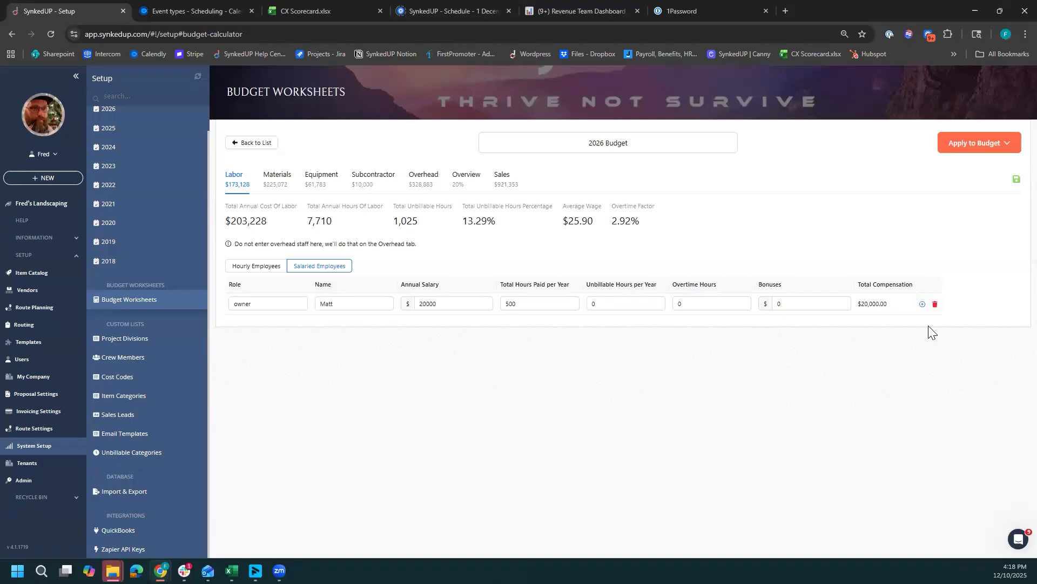
pyautogui.click(439, 302)
pyautogui.click(535, 348)
pyautogui.click(561, 303)
pyautogui.click(502, 307)
pyautogui.click(512, 330)
# - Delete the Cost Code 3, 4, 5 and 6 expense rows from the materials budget
pyautogui.click(275, 180)
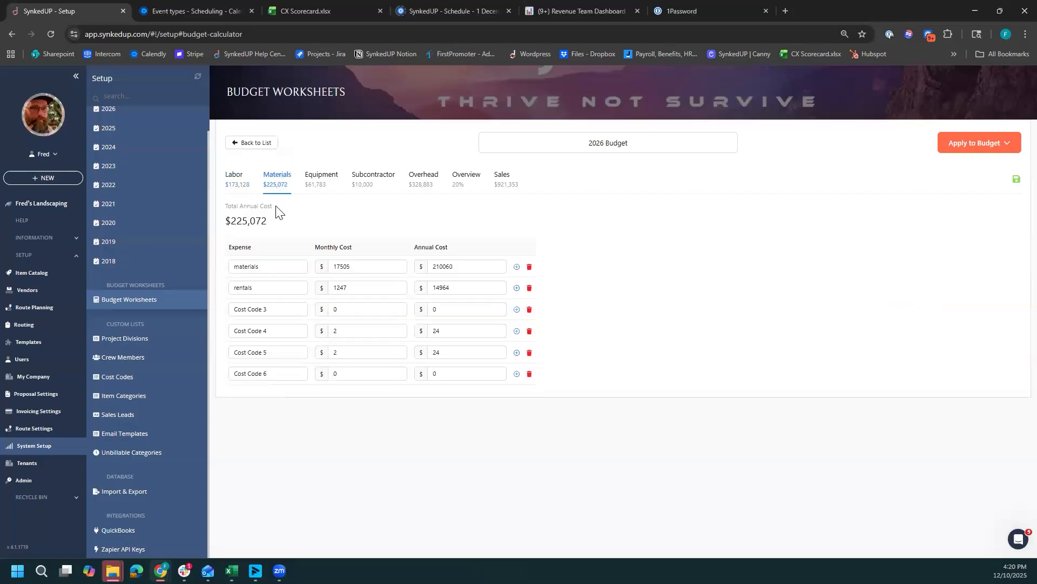
pyautogui.click(377, 355)
pyautogui.click(530, 352)
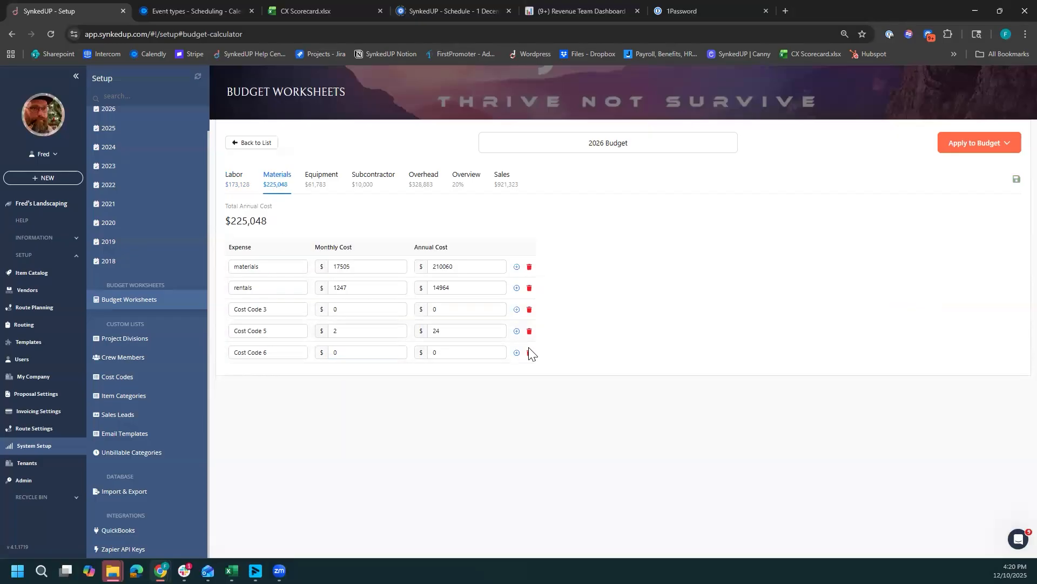
pyautogui.click(529, 331)
pyautogui.click(529, 330)
pyautogui.click(530, 309)
# - Examine the remaining materials and rentals expenses and the total annual cost of materials
pyautogui.click(259, 287)
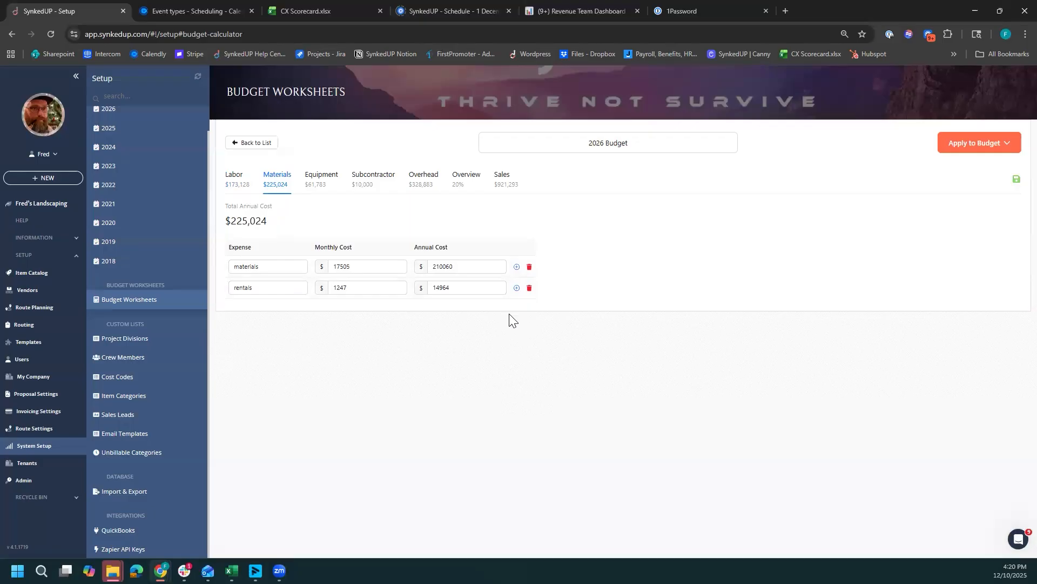
pyautogui.doubleClick(242, 221)
pyautogui.click(273, 268)
pyautogui.click(329, 180)
pyautogui.click(276, 177)
pyautogui.moveTo(231, 222); pyautogui.dragTo(274, 224)
pyautogui.click(249, 236)
pyautogui.moveTo(223, 224); pyautogui.dragTo(285, 230)
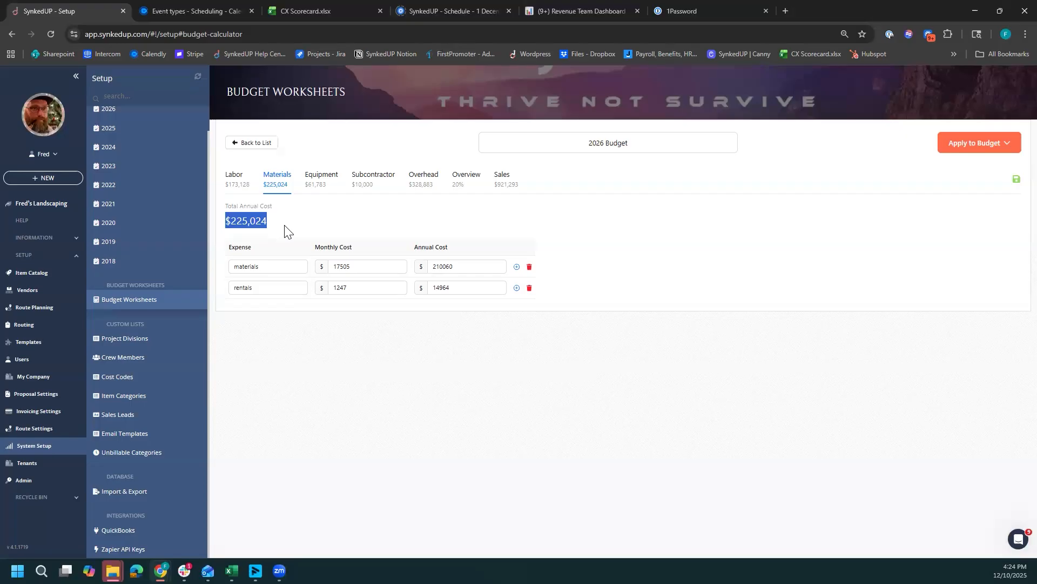
# - Examine the owned equipment, focusing on truck 1's name, quantity, replacement cost, useful life and sell price
pyautogui.click(327, 180)
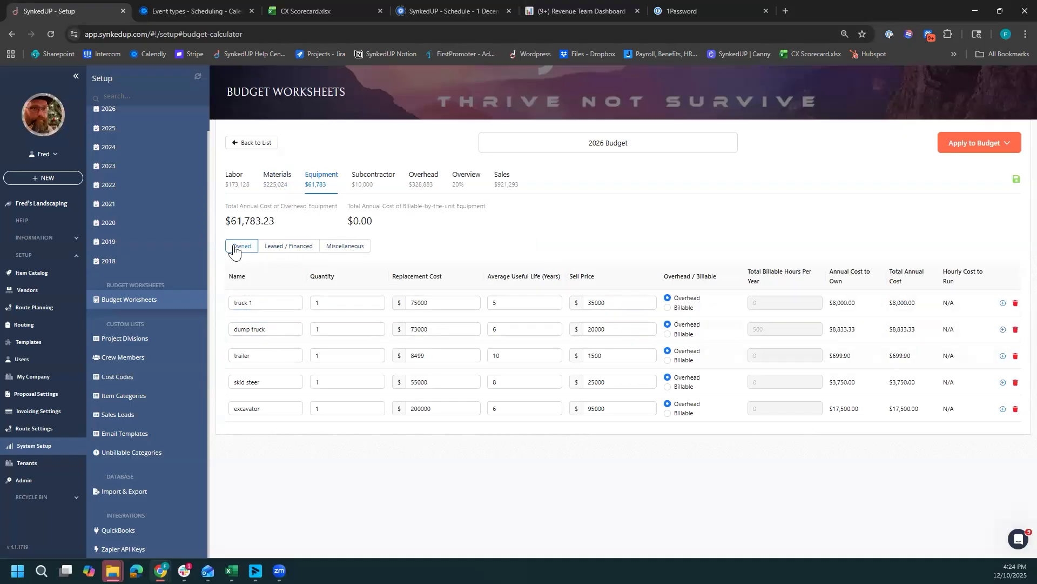
pyautogui.click(269, 306)
pyautogui.click(298, 439)
pyautogui.click(302, 413)
pyautogui.click(323, 414)
pyautogui.click(316, 303)
pyautogui.click(284, 309)
pyautogui.click(320, 304)
pyautogui.click(260, 304)
pyautogui.click(320, 303)
pyautogui.click(410, 302)
pyautogui.click(630, 292)
pyautogui.click(534, 300)
pyautogui.click(611, 303)
pyautogui.click(336, 304)
pyautogui.click(432, 304)
pyautogui.click(260, 304)
pyautogui.click(420, 306)
pyautogui.moveTo(239, 303); pyautogui.dragTo(257, 337)
pyautogui.click(257, 340)
pyautogui.click(241, 302)
pyautogui.click(491, 305)
pyautogui.moveTo(411, 306); pyautogui.dragTo(456, 306)
pyautogui.moveTo(592, 304); pyautogui.dragTo(618, 307)
pyautogui.click(248, 324)
pyautogui.click(255, 302)
pyautogui.click(413, 304)
pyautogui.click(255, 303)
pyautogui.moveTo(228, 307); pyautogui.dragTo(274, 304)
# - Make the owned excavator billable with 500 total billable hours per year
pyautogui.click(668, 414)
pyautogui.click(764, 408)
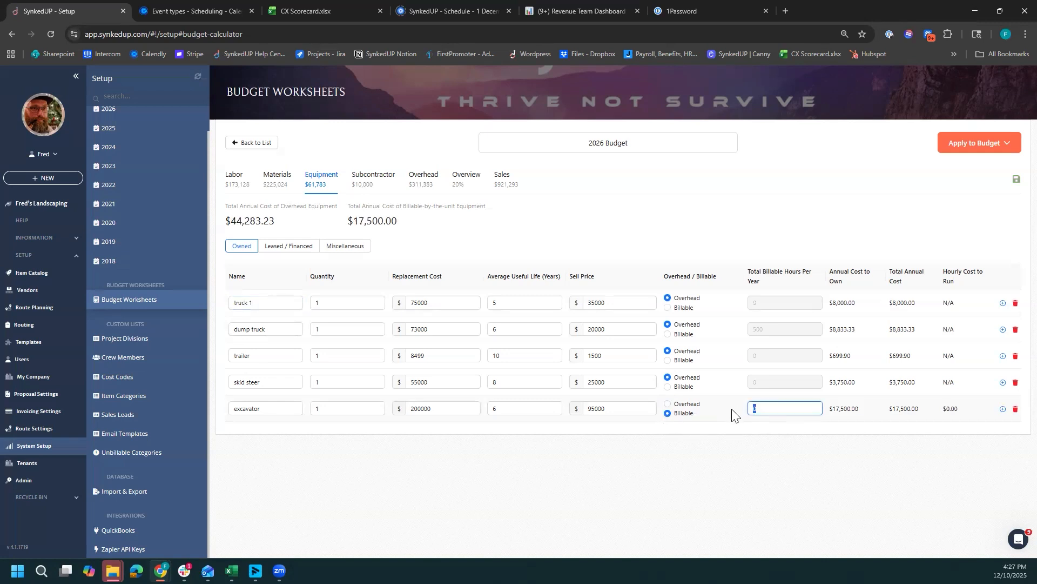
pyautogui.write('500')
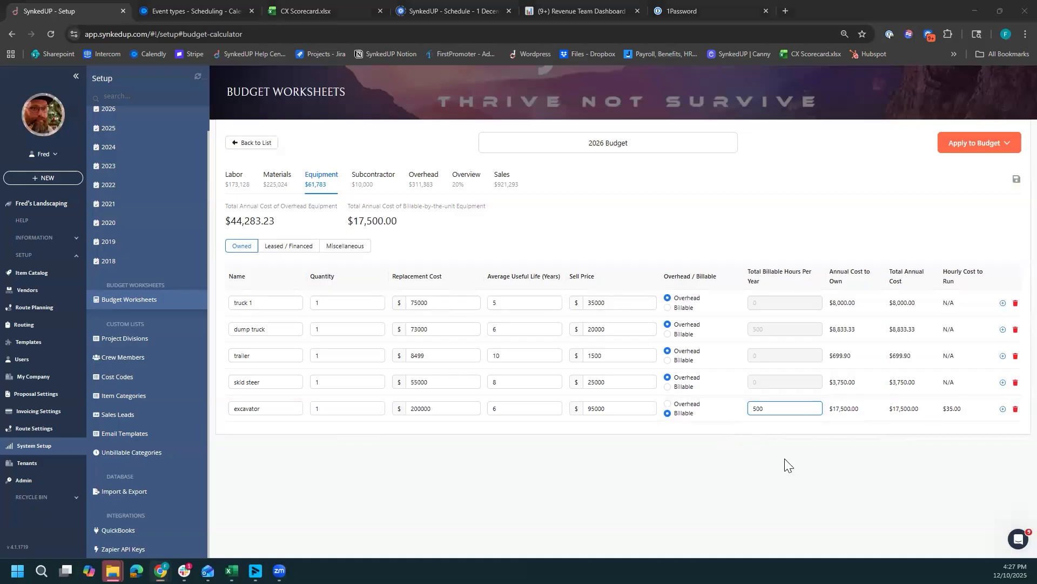
pyautogui.click(847, 425)
# - Check the excavator's hourly cost to run against its billable hours and set it back to overhead
pyautogui.moveTo(967, 409); pyautogui.dragTo(945, 417)
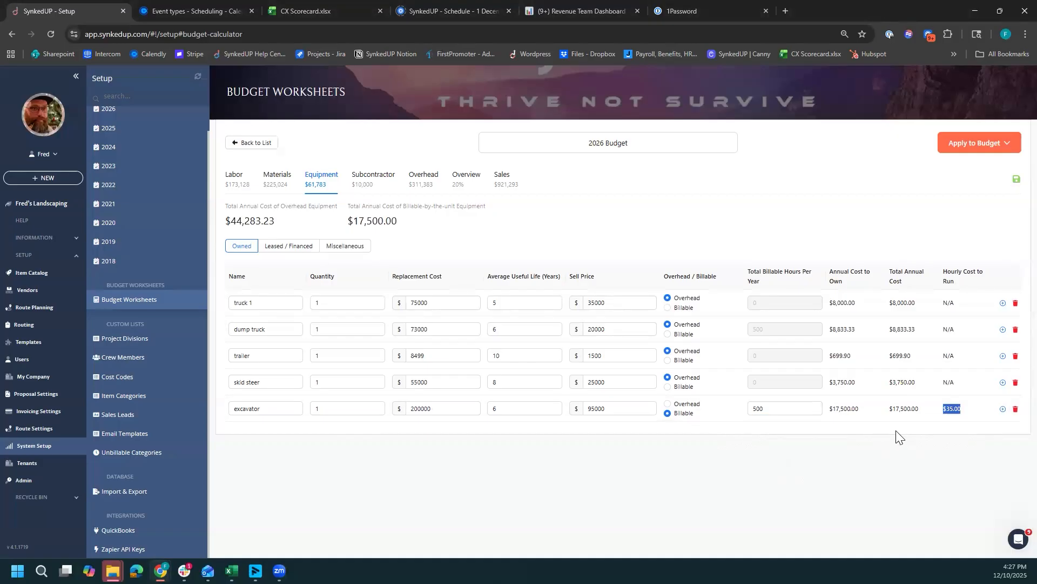
pyautogui.click(768, 409)
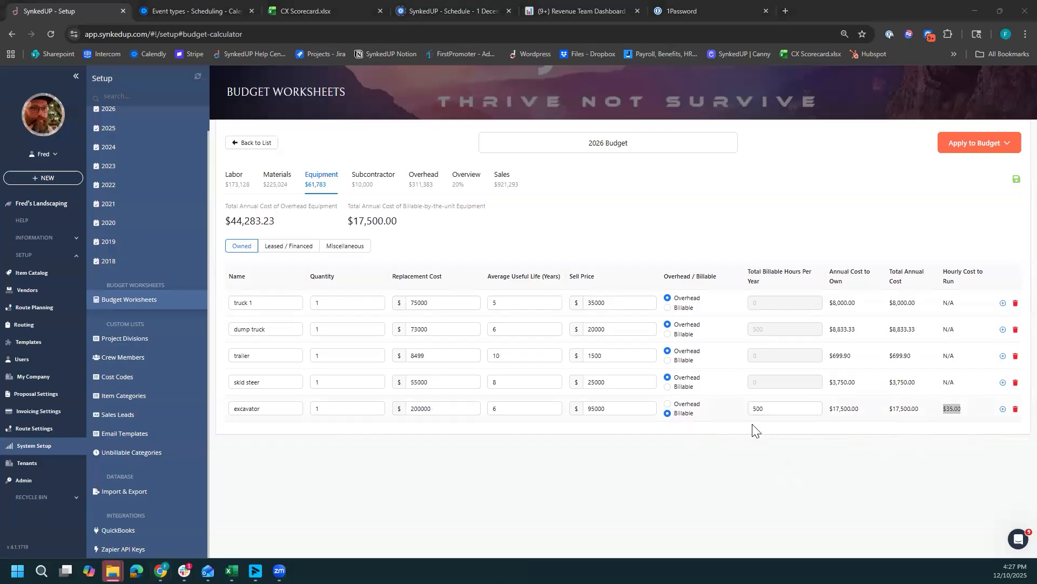
pyautogui.moveTo(764, 408); pyautogui.dragTo(741, 416)
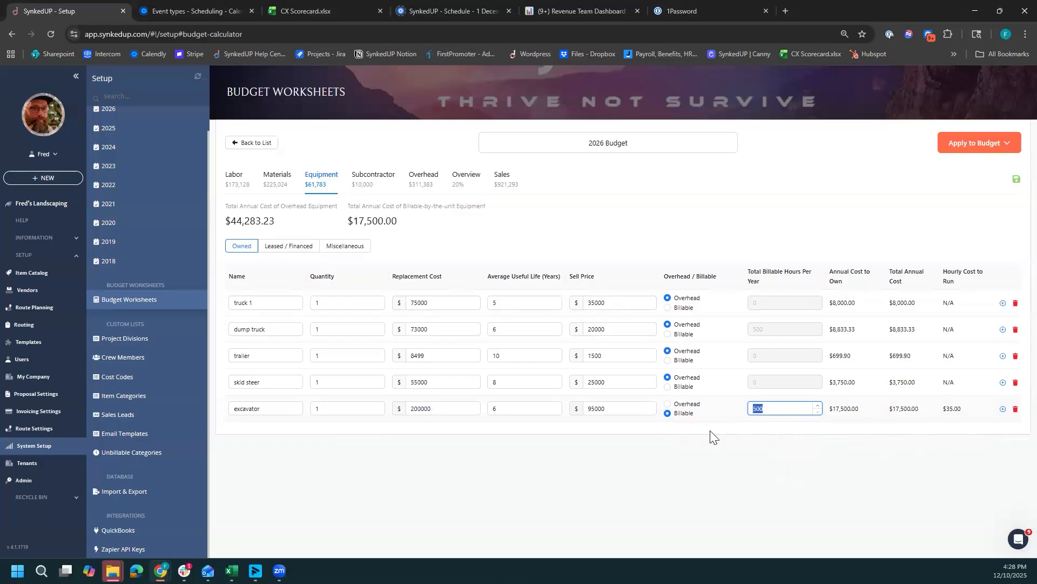
pyautogui.click(667, 404)
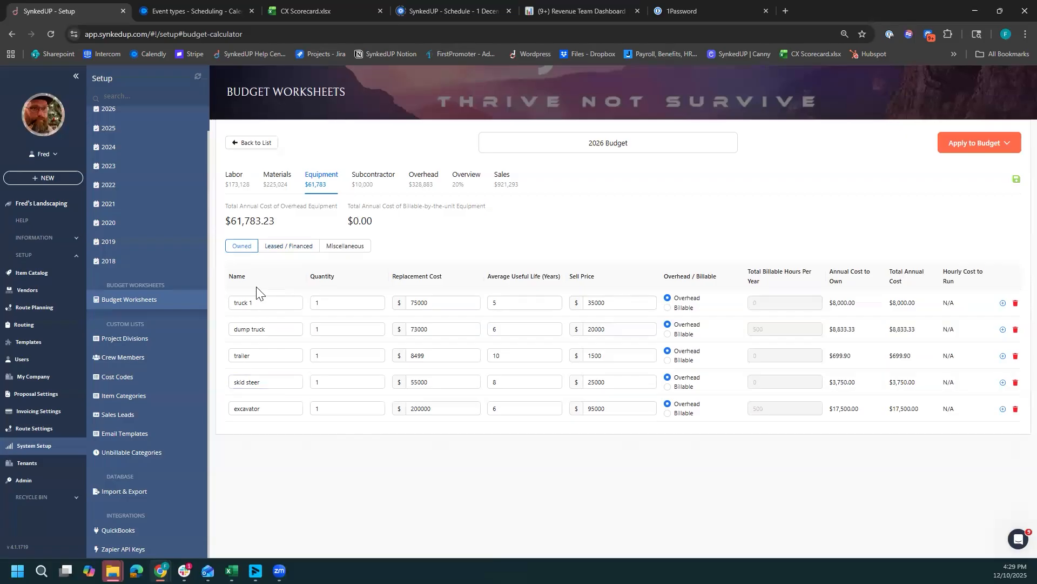
# - Examine the leased or financed dump truck's name, quantity and monthly payment
pyautogui.click(279, 251)
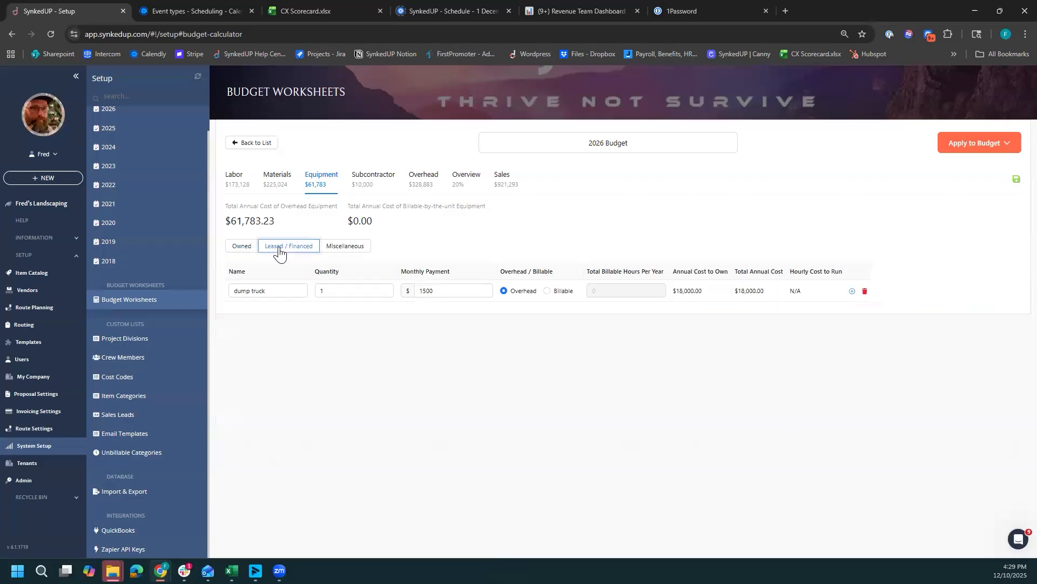
pyautogui.click(280, 293)
pyautogui.click(382, 359)
pyautogui.click(442, 293)
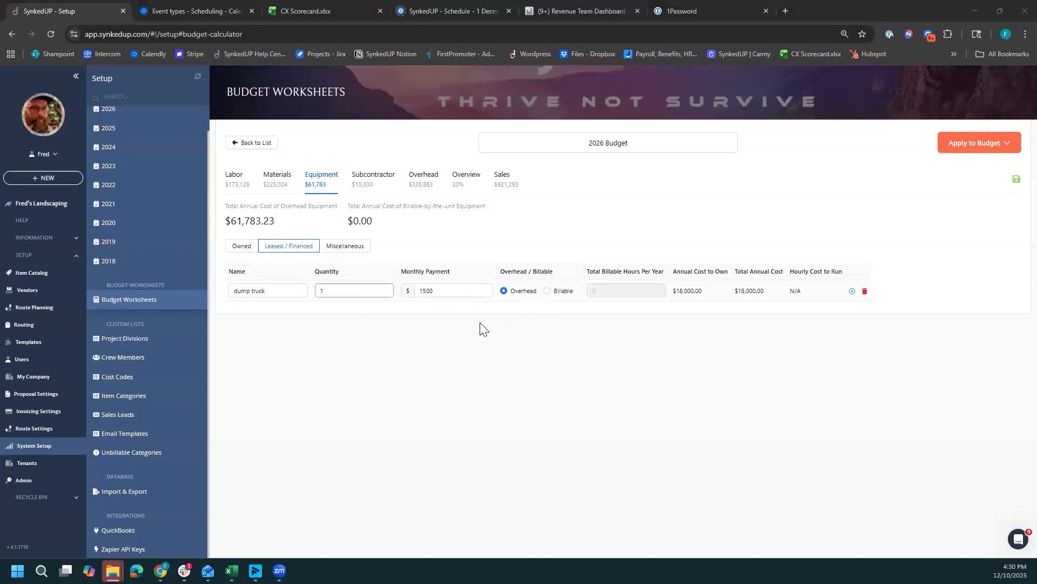
pyautogui.click(432, 290)
pyautogui.click(404, 301)
pyautogui.click(442, 290)
pyautogui.click(282, 292)
pyautogui.click(419, 292)
pyautogui.click(661, 330)
# - Review the miscellaneous equipment entry's annual cost and the annual cost of Subcontractor 1
pyautogui.click(337, 247)
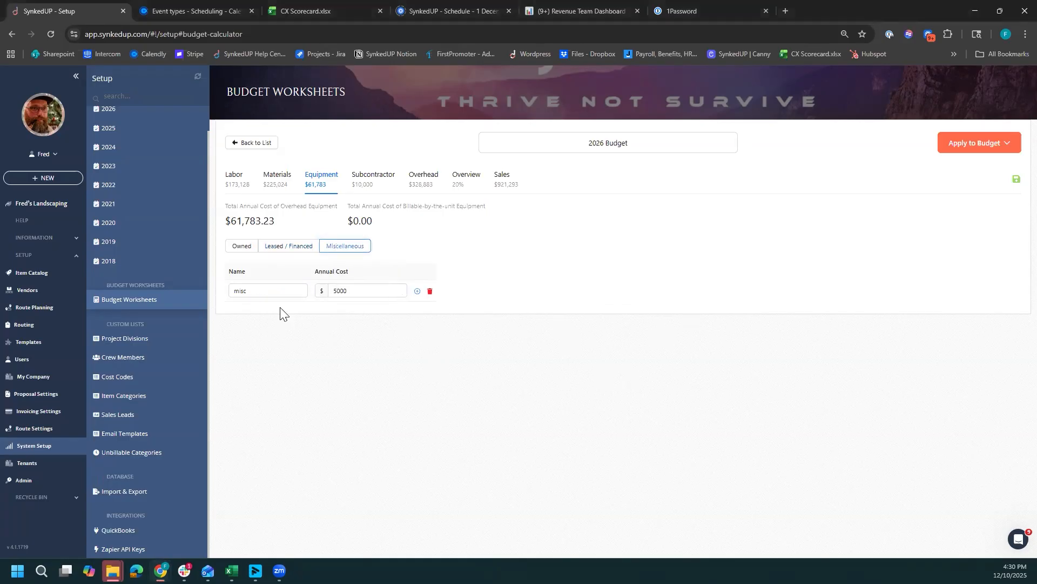
pyautogui.click(267, 292)
pyautogui.click(381, 316)
pyautogui.click(360, 295)
pyautogui.click(375, 184)
pyautogui.click(450, 266)
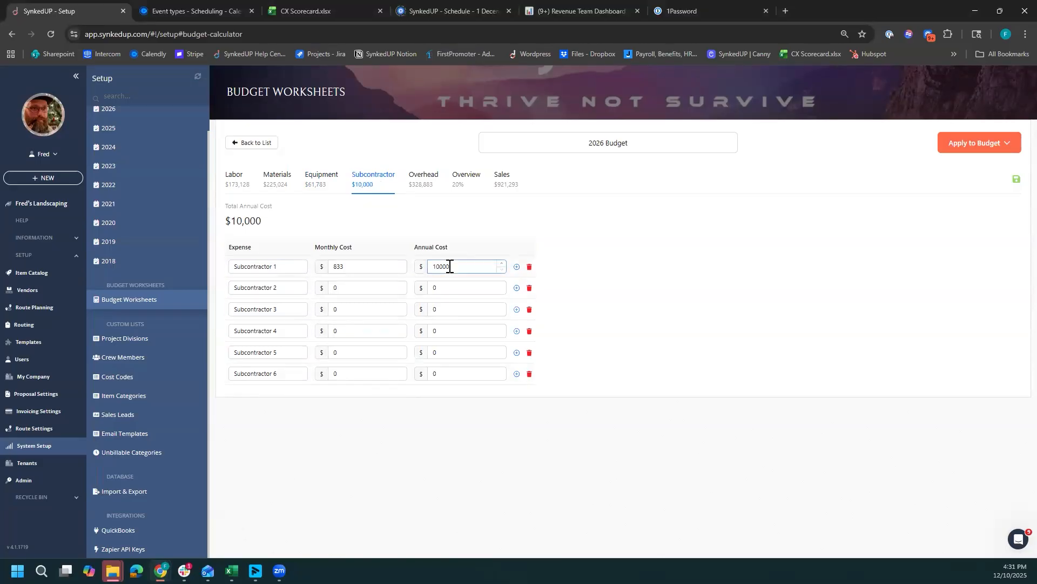
pyautogui.click(451, 239)
# - Return to the owned equipment and examine truck 1's replacement cost and sell price
pyautogui.click(326, 182)
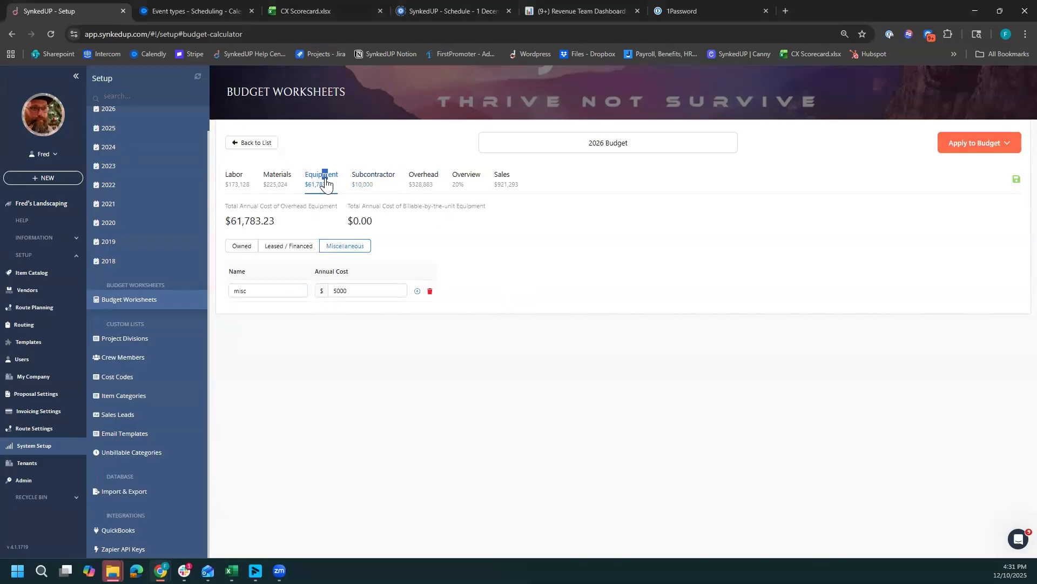
pyautogui.click(241, 248)
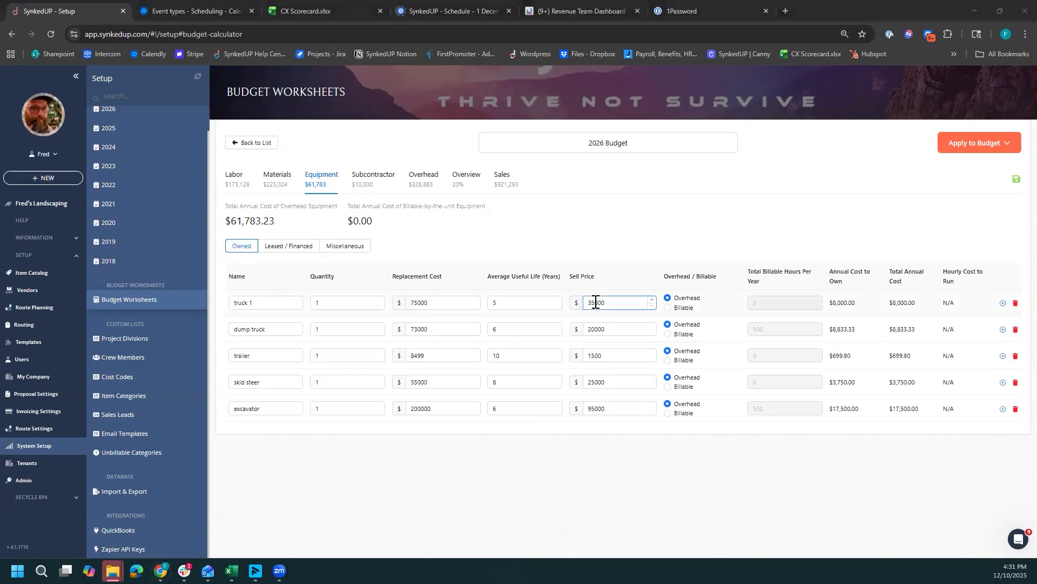
pyautogui.click(438, 304)
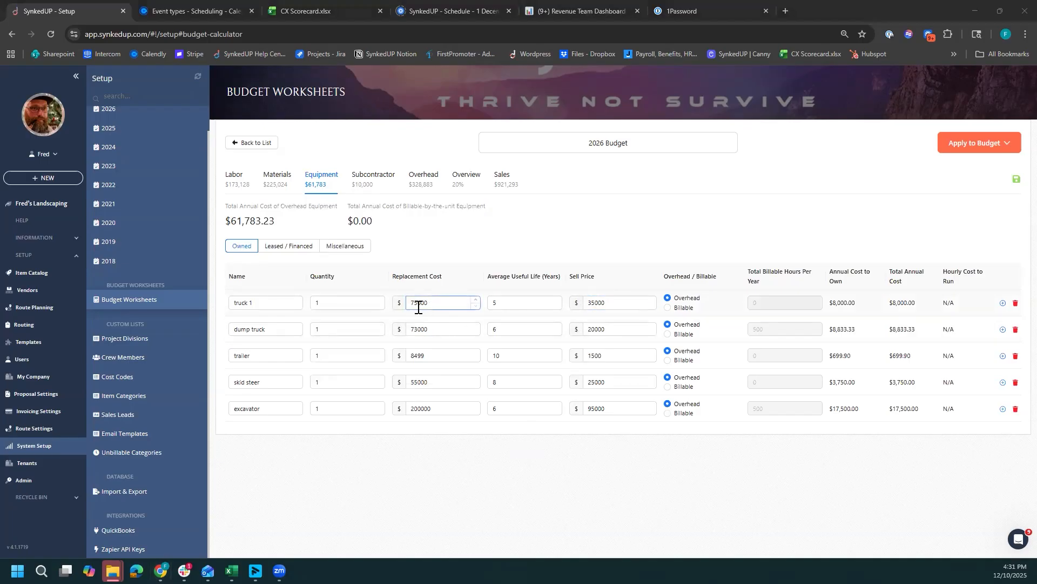
# - Examine truck 1's useful life, sell price and annual cost to own, and return to the subcontractor costs
pyautogui.press('Tab')
pyautogui.click(581, 306)
pyautogui.moveTo(833, 307); pyautogui.dragTo(859, 311)
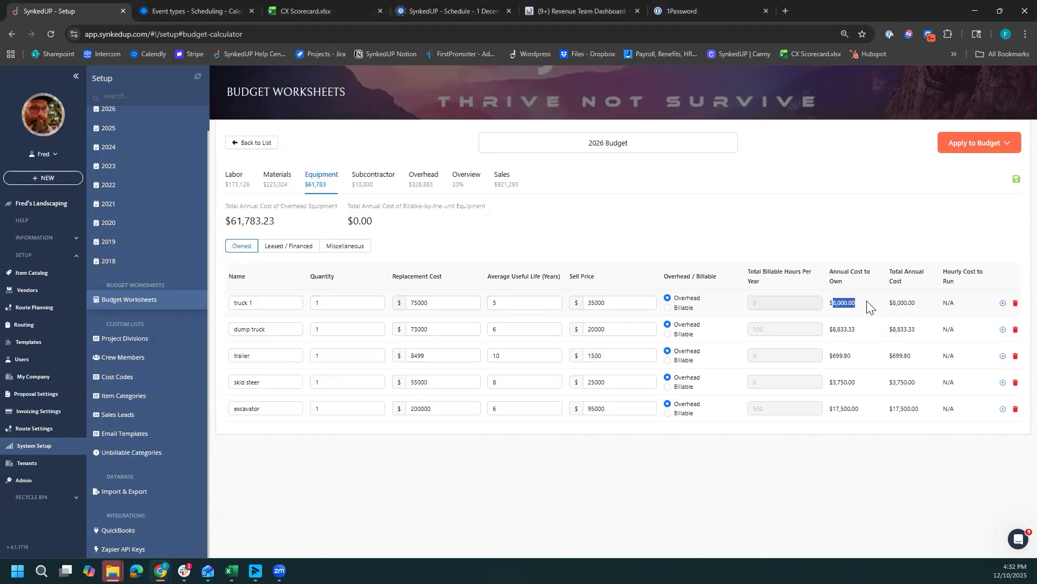
pyautogui.click(261, 306)
pyautogui.click(361, 188)
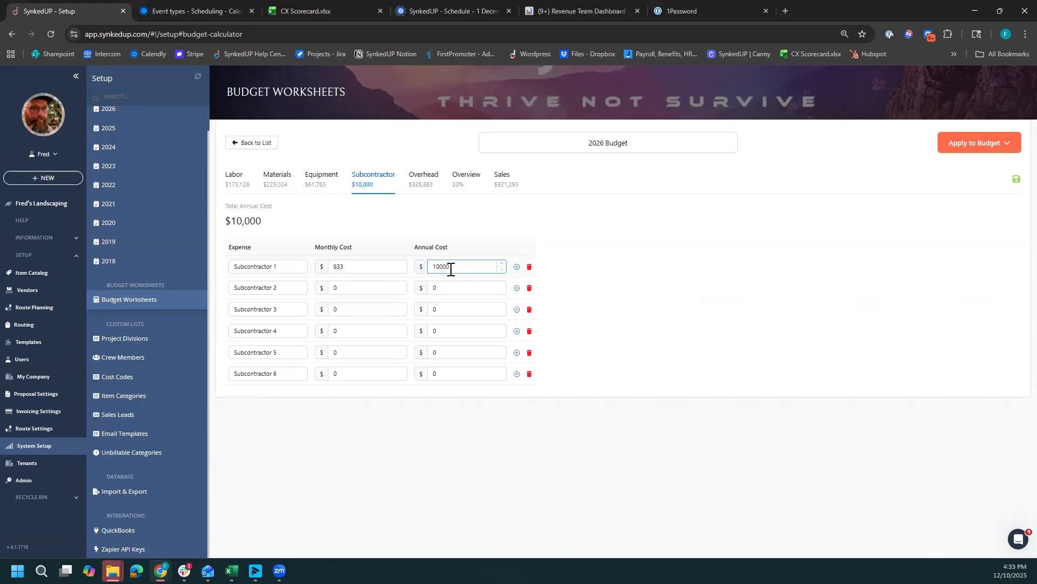
# - Open the budget's overhead costs and examine the expense categories and the additional overhead total
pyautogui.click(419, 182)
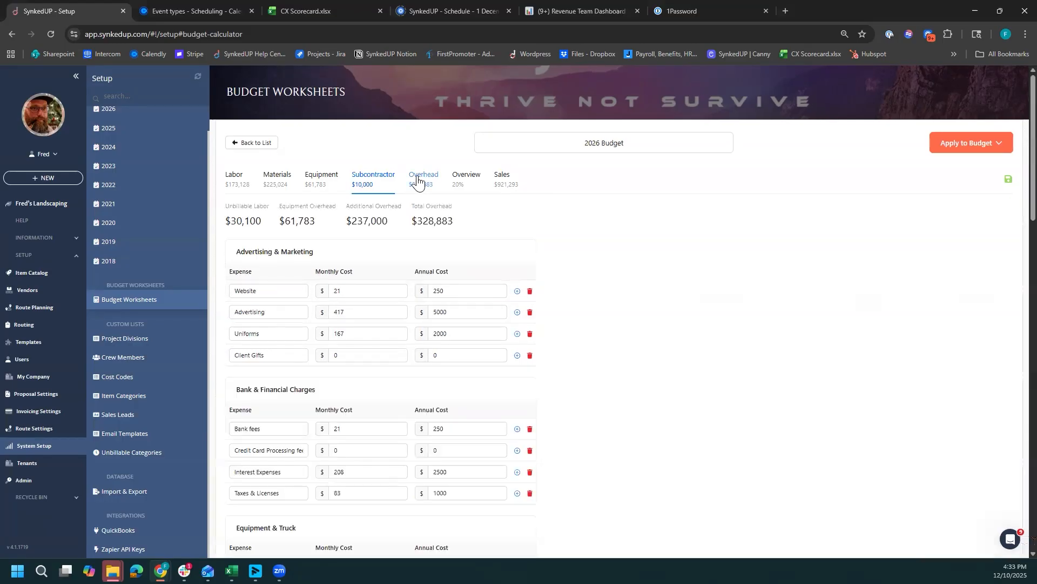
pyautogui.scroll(-2, 714, 288)
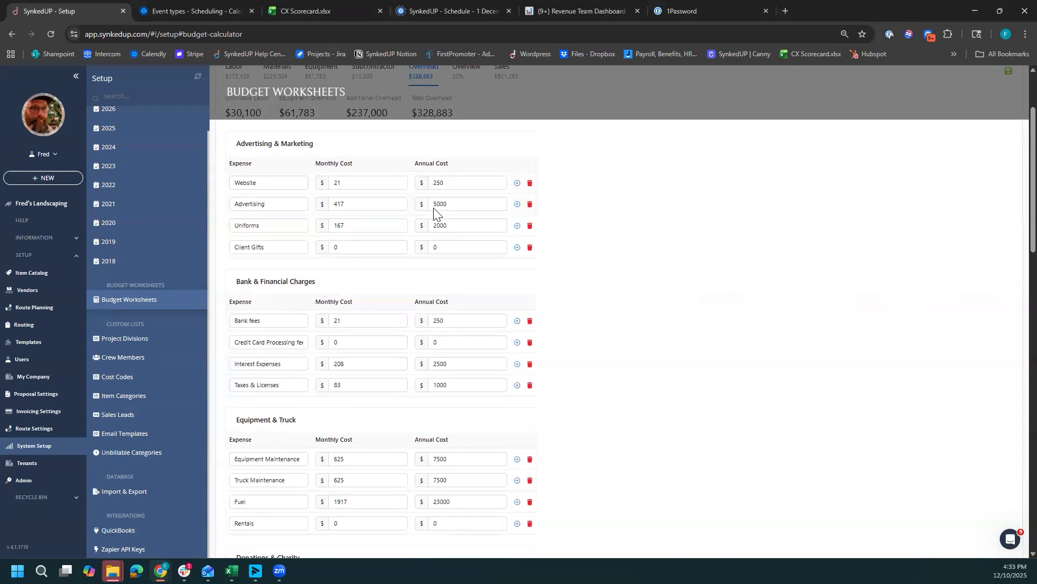
pyautogui.scroll(2, 324, 237)
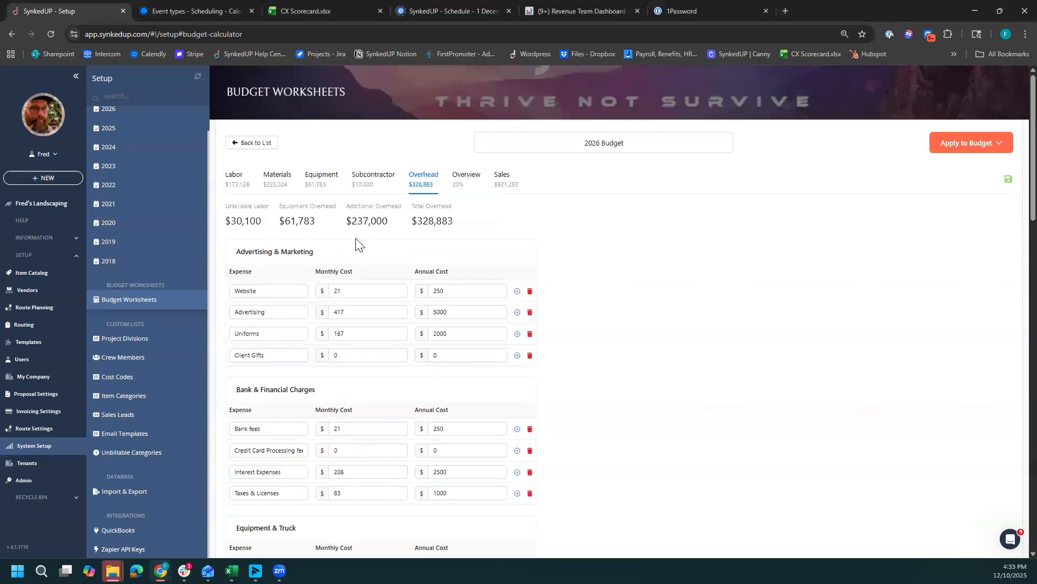
pyautogui.moveTo(346, 226); pyautogui.dragTo(400, 230)
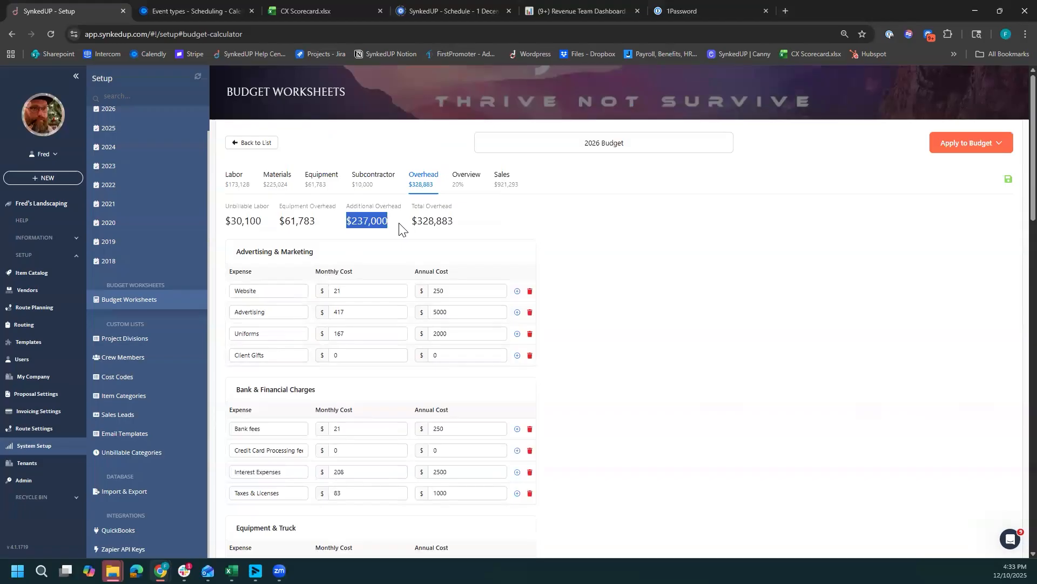
pyautogui.click(398, 238)
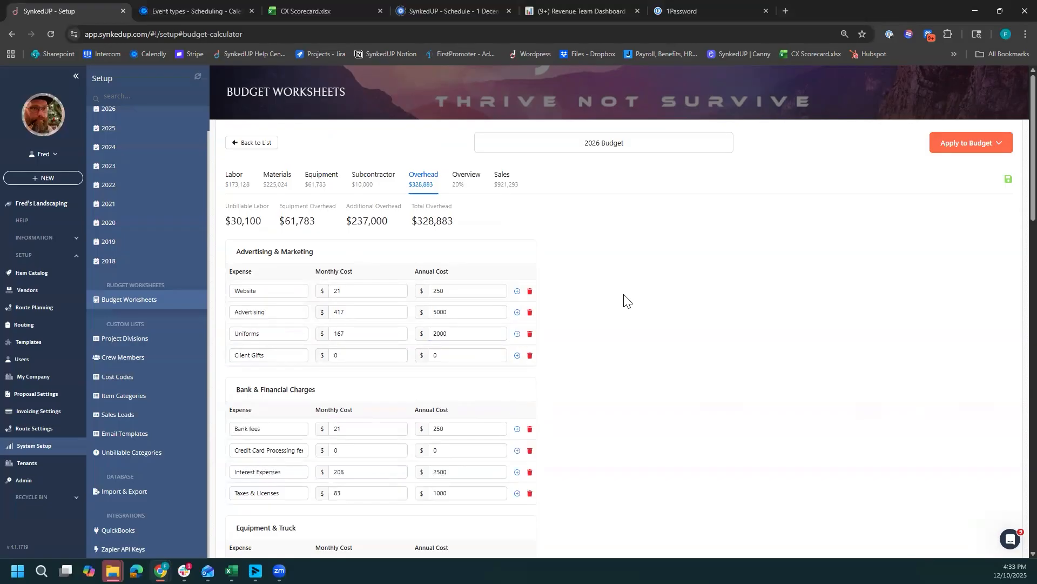
# - Review the annual costs of website, advertising, uniforms and client gifts under Advertising & Marketing
pyautogui.scroll(-1, 624, 301)
pyautogui.click(453, 240)
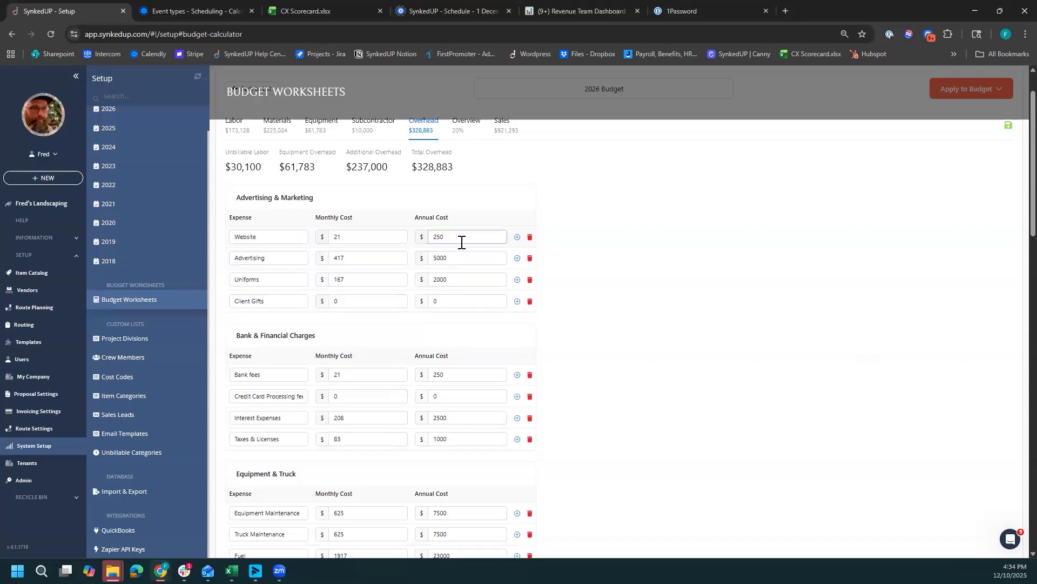
pyautogui.click(452, 260)
pyautogui.click(464, 281)
pyautogui.click(452, 301)
pyautogui.scroll(-2, 549, 335)
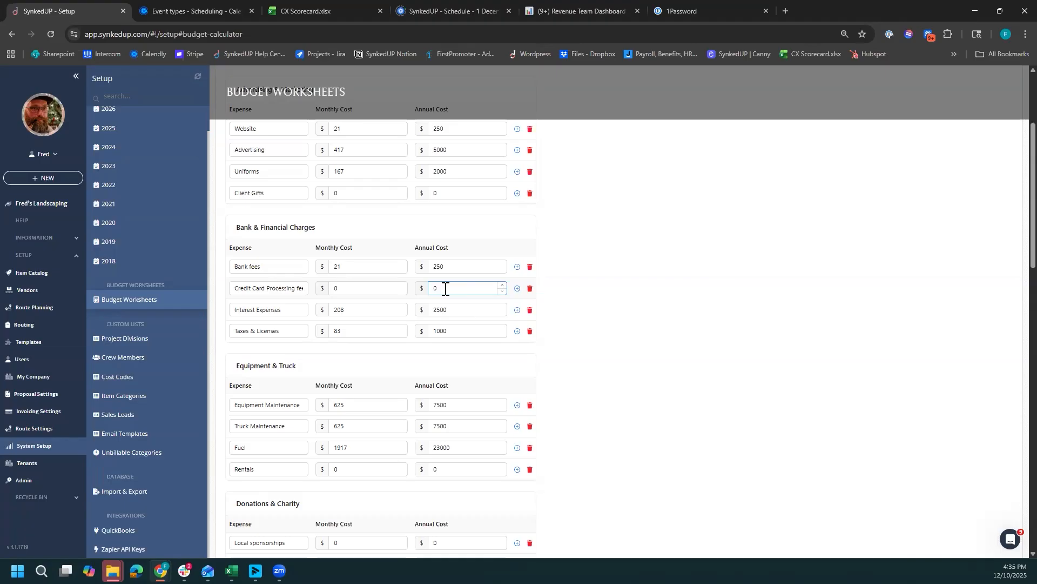
# - Review the annual costs of credit card processing fees, interest expenses, and taxes and licenses under Bank & Financial Charges
pyautogui.click(436, 329)
pyautogui.click(464, 312)
pyautogui.click(456, 291)
pyautogui.click(463, 312)
pyautogui.moveTo(431, 309); pyautogui.dragTo(456, 309)
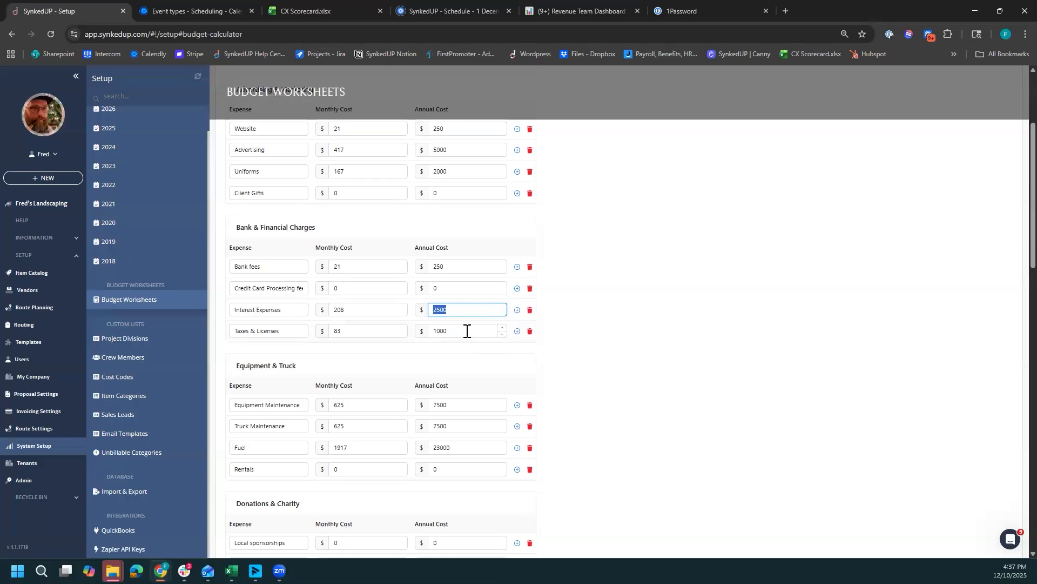
pyautogui.click(566, 350)
# - Review the annual costs of equipment maintenance, truck maintenance, fuel and rentals under Equipment & Truck
pyautogui.scroll(-2, 567, 347)
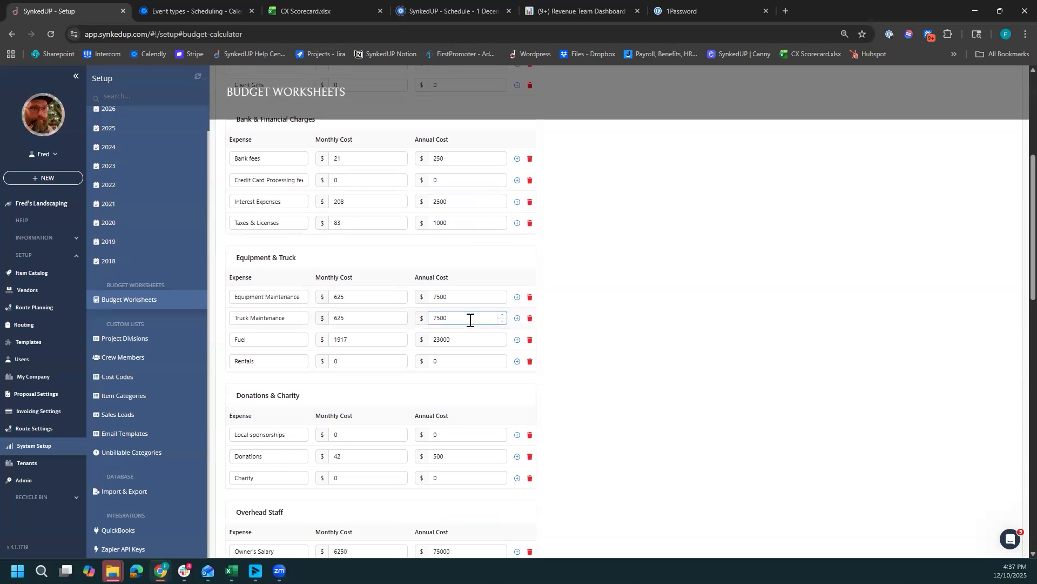
pyautogui.click(461, 316)
pyautogui.click(463, 298)
pyautogui.click(463, 338)
pyautogui.click(453, 352)
pyautogui.click(446, 362)
pyautogui.click(431, 372)
pyautogui.click(432, 356)
pyautogui.click(598, 349)
# - Review the annual costs of donations and charity under Donations & Charity
pyautogui.scroll(-3, 597, 349)
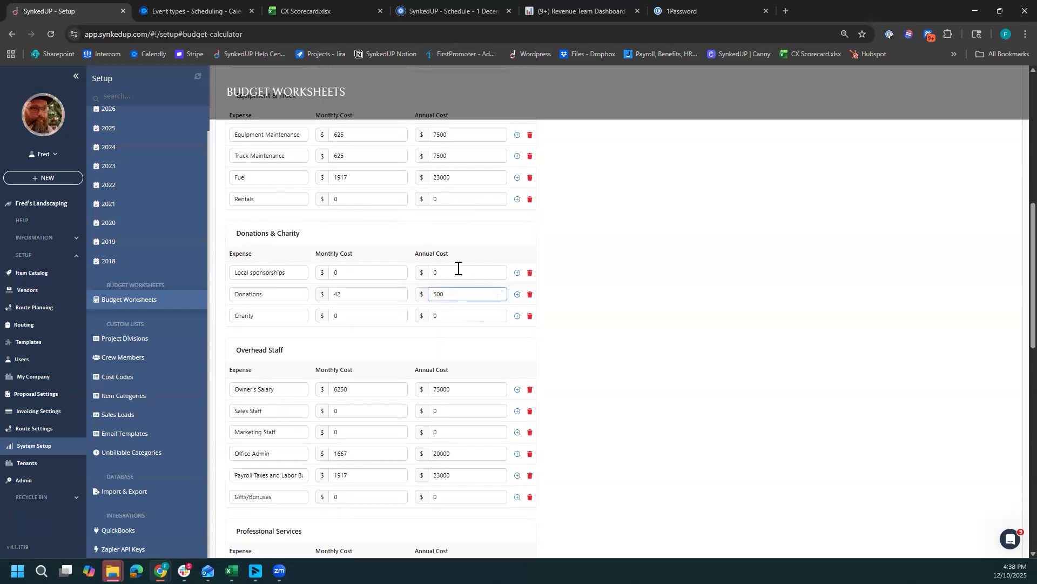
pyautogui.click(451, 313)
pyautogui.click(481, 303)
# - Examine the owner's salary under Overhead Staff and compare it with the owner's salaried entry in the labor costs
pyautogui.scroll(-2, 415, 294)
pyautogui.click(297, 282)
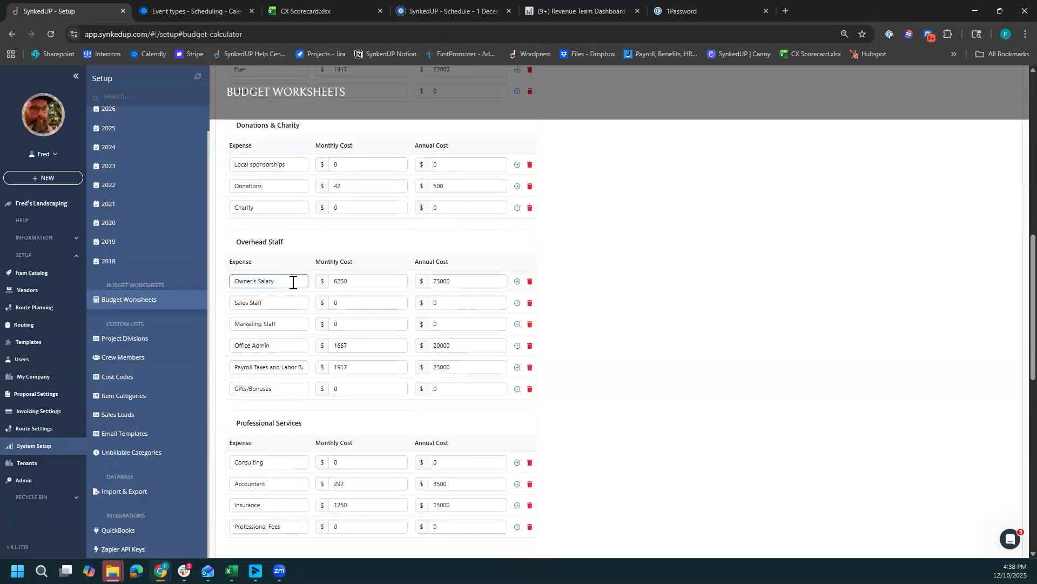
pyautogui.click(491, 283)
pyautogui.scroll(15, 490, 283)
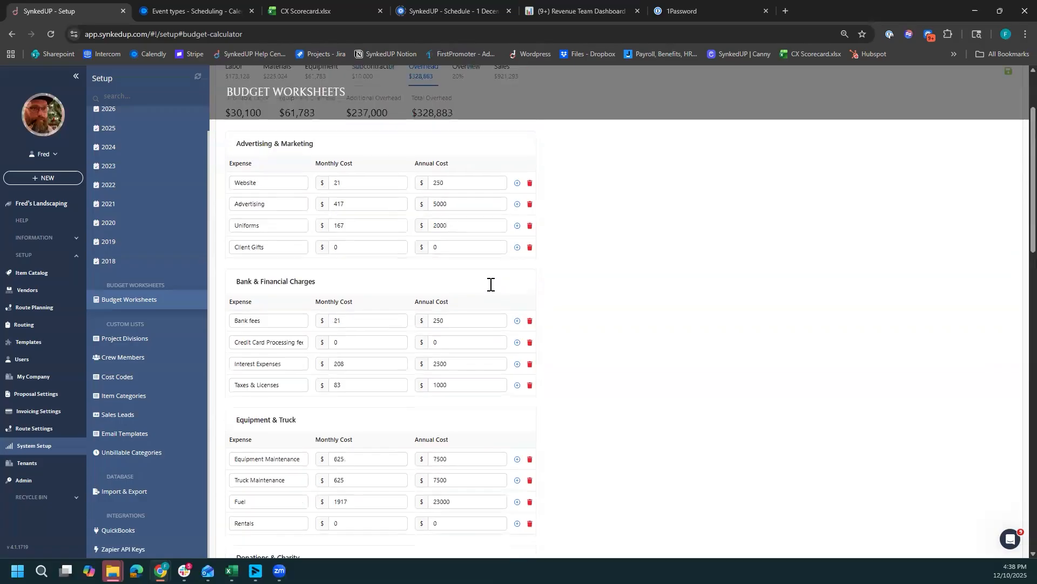
pyautogui.click(234, 177)
pyautogui.click(462, 305)
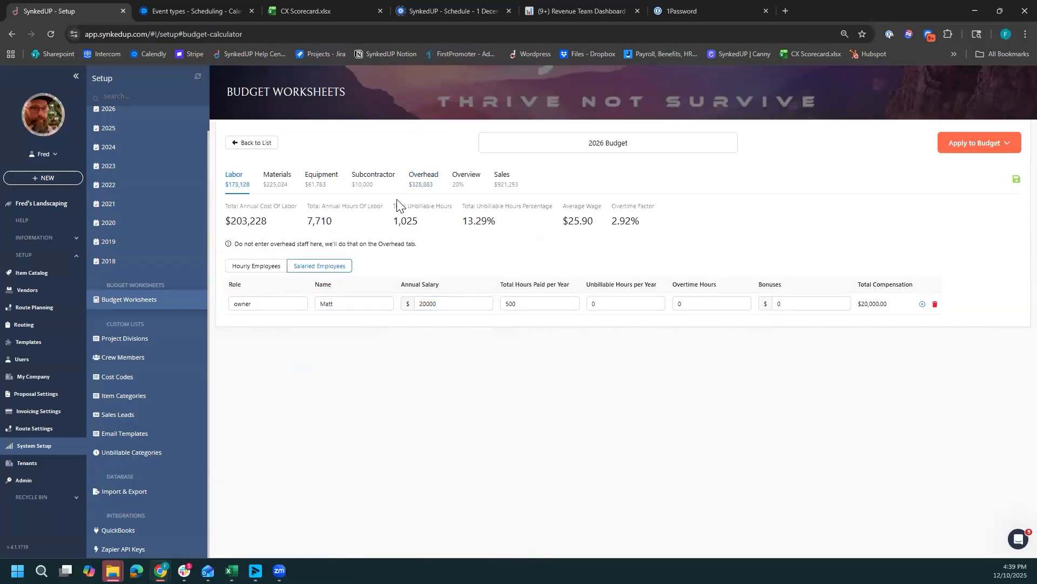
# - Return to the overhead costs and examine the annual costs of sales staff and marketing staff
pyautogui.click(459, 180)
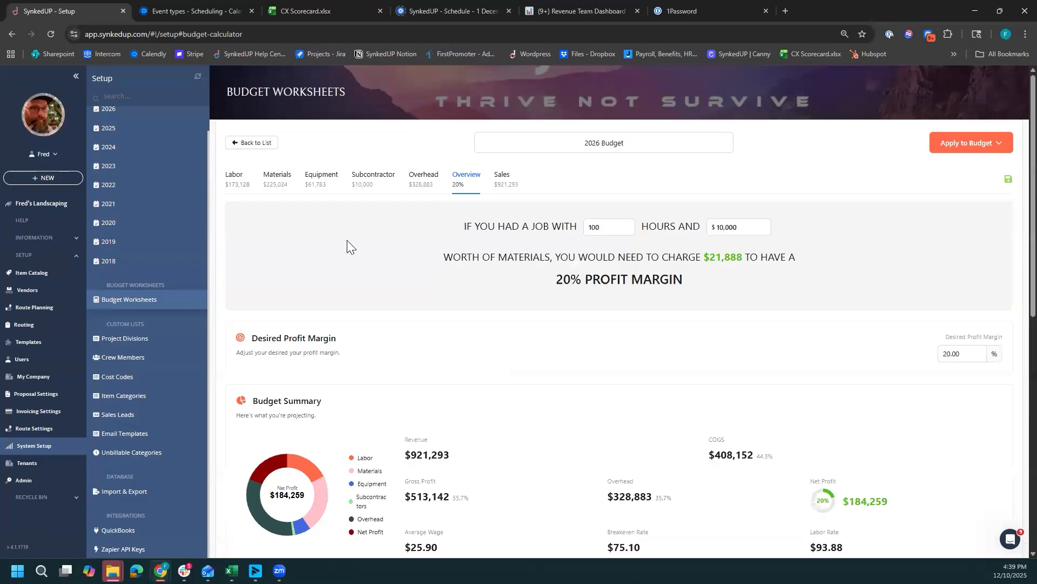
pyautogui.click(416, 178)
pyautogui.scroll(-1, 475, 338)
pyautogui.scroll(-8, 472, 346)
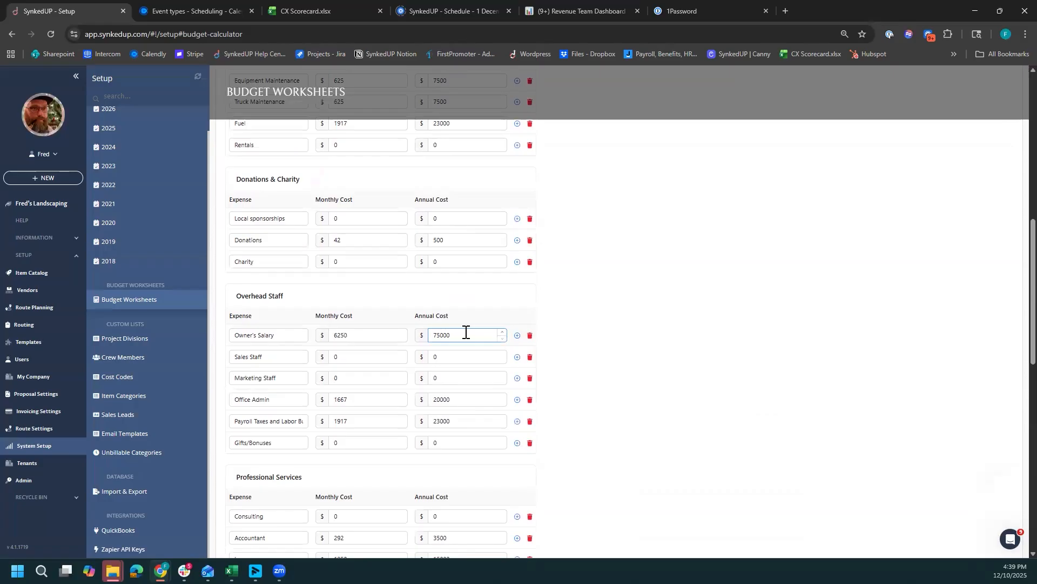
pyautogui.click(452, 357)
pyautogui.click(440, 380)
pyautogui.click(439, 358)
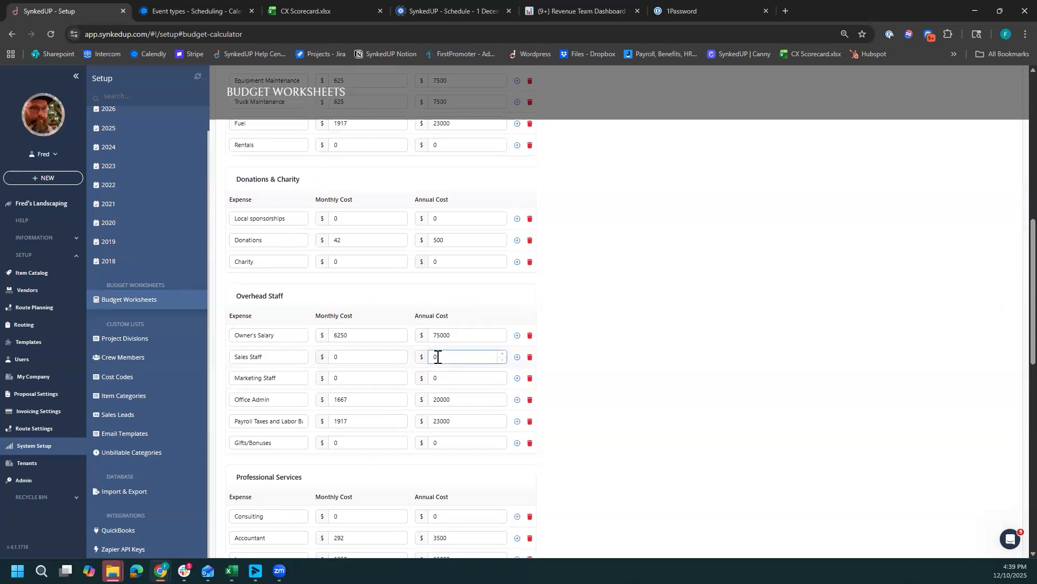
pyautogui.click(456, 374)
# - Review the Sales Staff, Marketing Staff and Office Admin expense entries under Overhead Staff
pyautogui.click(297, 381)
pyautogui.click(283, 354)
pyautogui.click(286, 377)
pyautogui.click(419, 371)
pyautogui.click(460, 372)
pyautogui.click(249, 399)
# - Check the labor costs and their salaried employees, and return to the Overhead Staff expenses
pyautogui.scroll(7, 454, 379)
pyautogui.scroll(3, 455, 380)
pyautogui.click(233, 178)
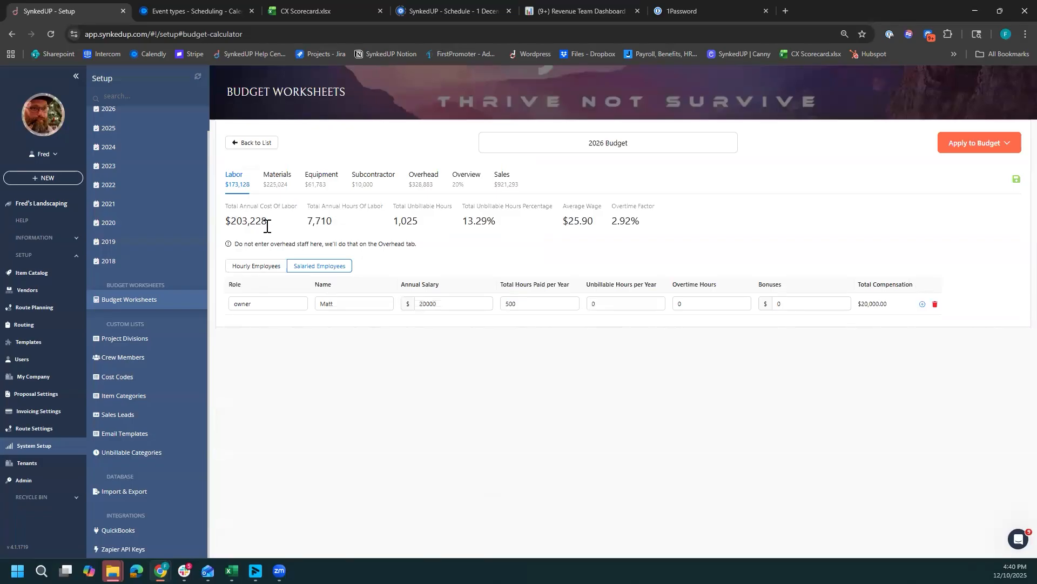
pyautogui.click(425, 178)
pyautogui.scroll(-9, 547, 338)
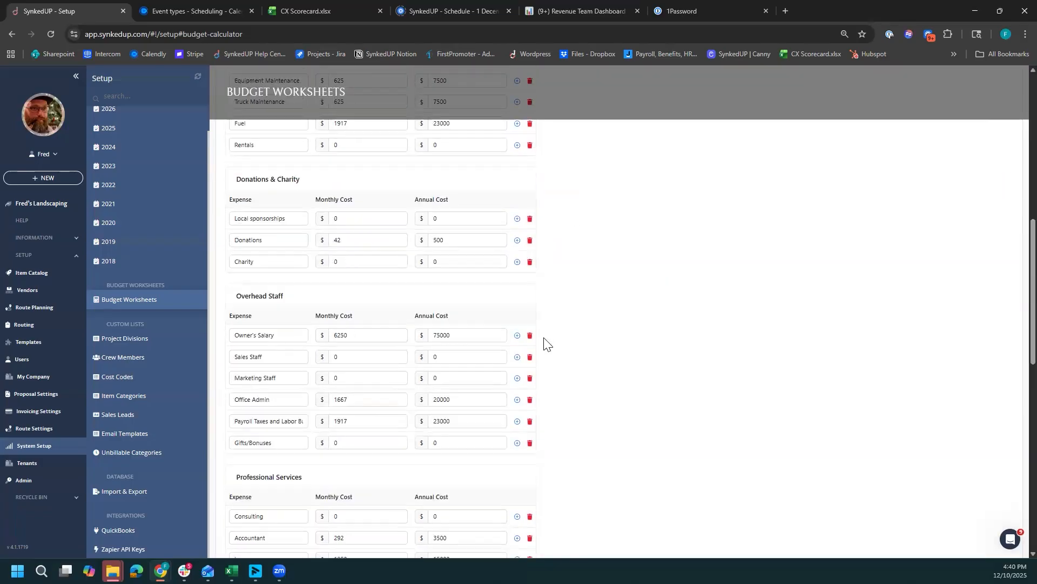
# - Set the annual cost of payroll taxes and labor burden to 30000 under Overhead Staff and check the neighbouring staff costs
pyautogui.moveTo(470, 425); pyautogui.dragTo(421, 427)
pyautogui.write('30000')
pyautogui.click(632, 427)
pyautogui.click(458, 443)
pyautogui.click(459, 399)
# - Review the annual costs of insurance and professional fees under Professional Services
pyautogui.scroll(-3, 591, 400)
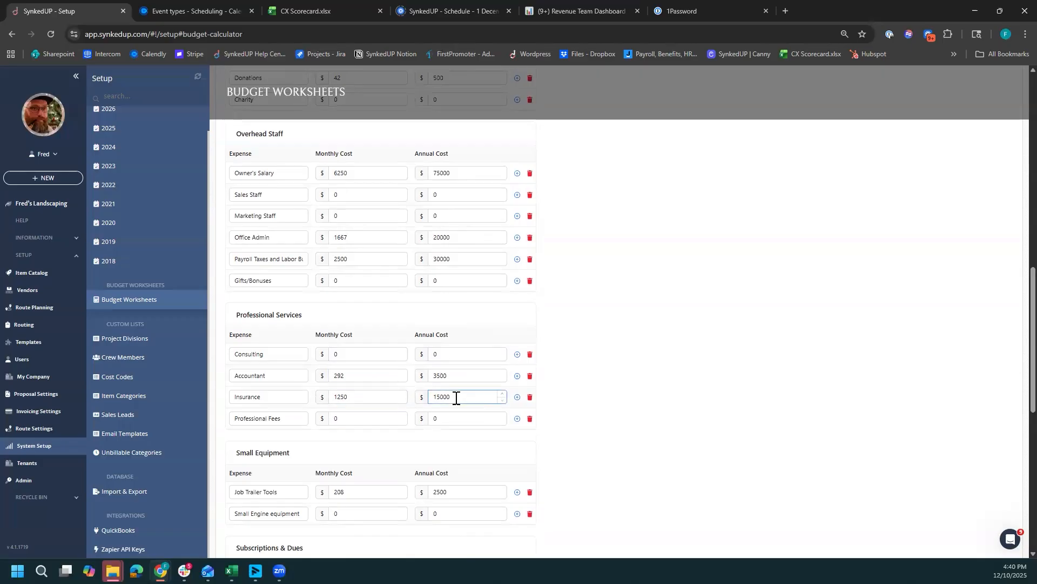
pyautogui.click(496, 404)
pyautogui.click(435, 396)
pyautogui.click(440, 418)
pyautogui.click(490, 395)
# - Review the annual costs of job trailer tools and small engine equipment under Small Equipment
pyautogui.scroll(-4, 639, 409)
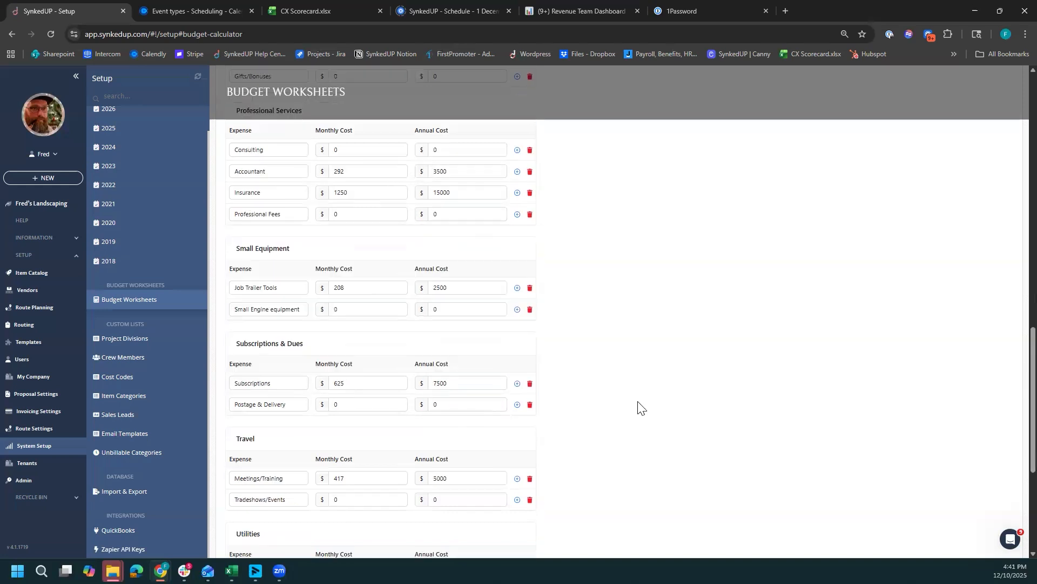
pyautogui.click(450, 276)
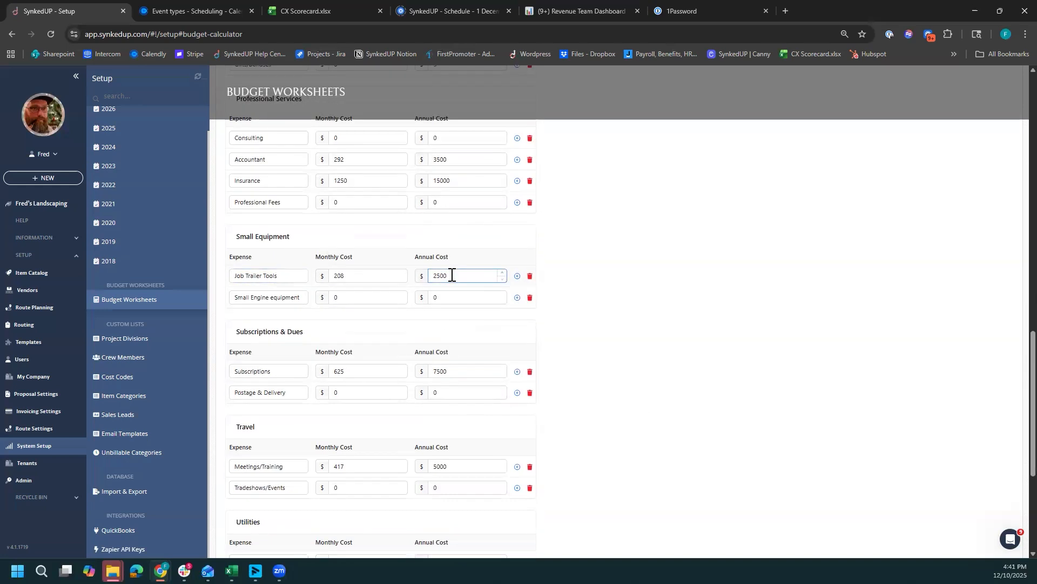
pyautogui.click(267, 298)
pyautogui.click(440, 299)
pyautogui.click(455, 277)
# - Review the annual costs under Subscriptions & Dues and the meetings, training and tradeshow costs under Travel
pyautogui.scroll(-2, 481, 281)
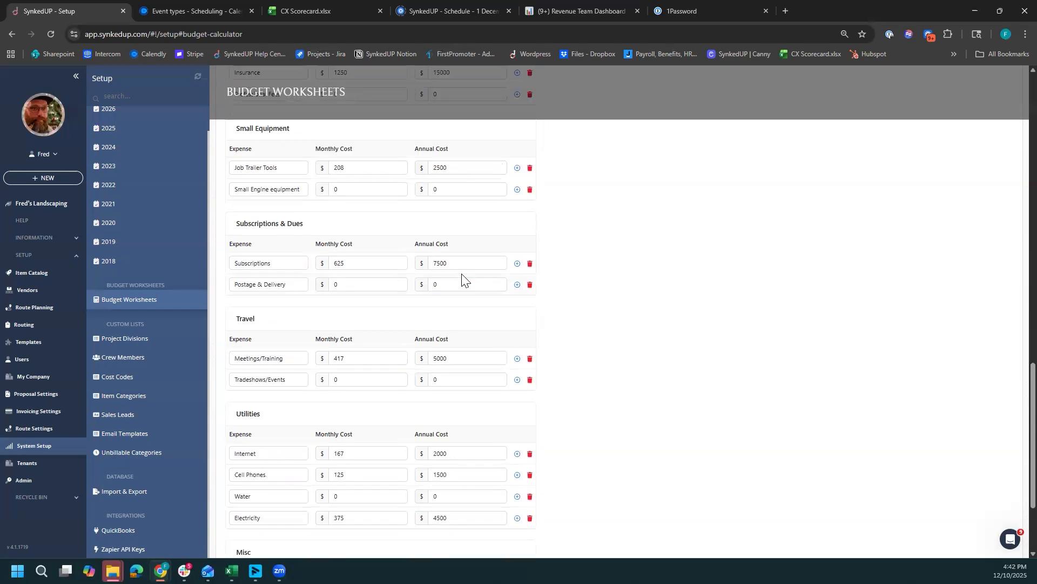
pyautogui.click(457, 278)
pyautogui.click(447, 344)
pyautogui.click(453, 288)
pyautogui.click(444, 358)
pyautogui.click(452, 370)
# - Review the monthly costs of internet, cell phones, water and electricity under Utilities
pyautogui.scroll(-1, 331, 399)
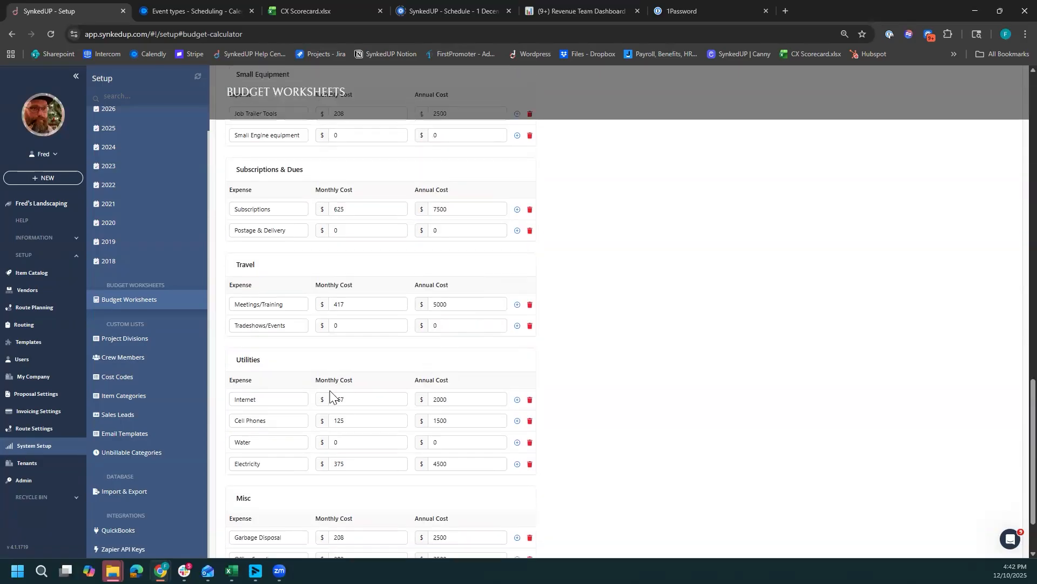
pyautogui.scroll(-1, 403, 391)
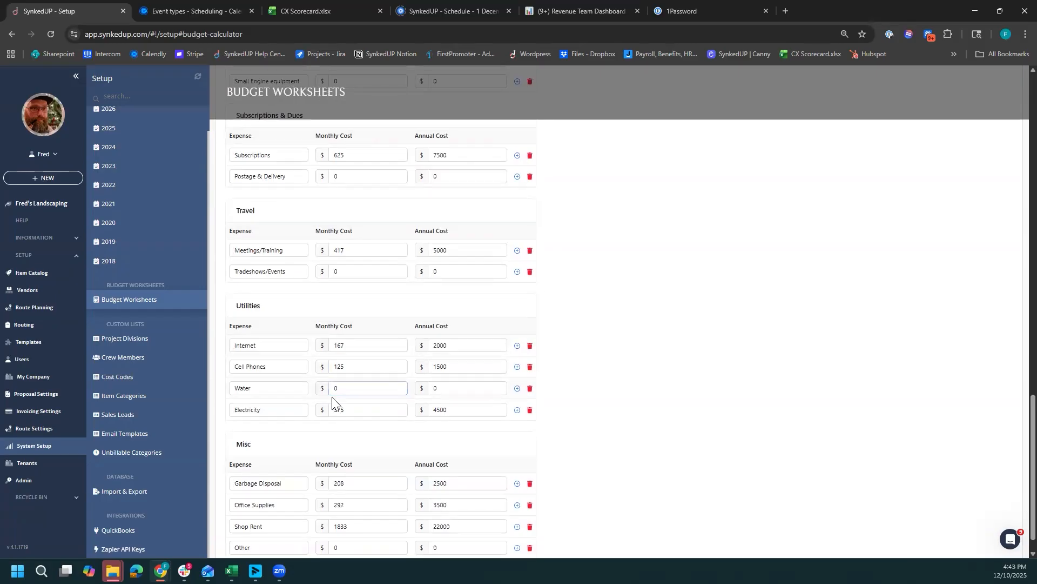
pyautogui.click(350, 410)
pyautogui.click(361, 318)
# - Review the monthly and annual costs of garbage disposal, office supplies, shop rent and other expenses under Misc
pyautogui.scroll(-1, 571, 367)
pyautogui.click(346, 462)
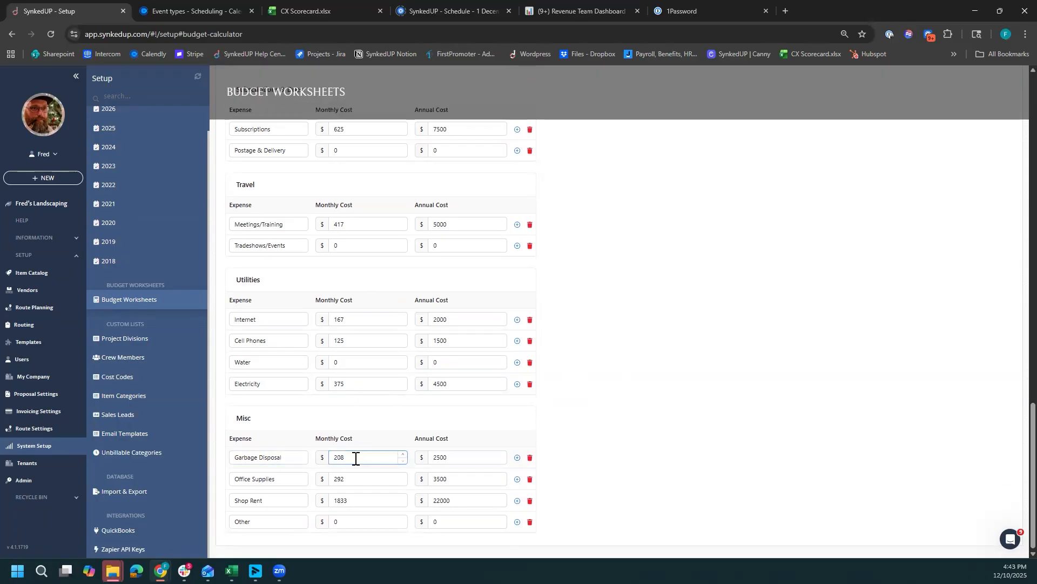
pyautogui.click(341, 468)
pyautogui.click(452, 458)
pyautogui.click(460, 478)
pyautogui.click(394, 480)
pyautogui.click(473, 480)
pyautogui.click(427, 520)
pyautogui.click(458, 498)
pyautogui.click(361, 500)
# - Check the overhead totals, and open the budget overview to examine the desired profit margin
pyautogui.scroll(15, 633, 435)
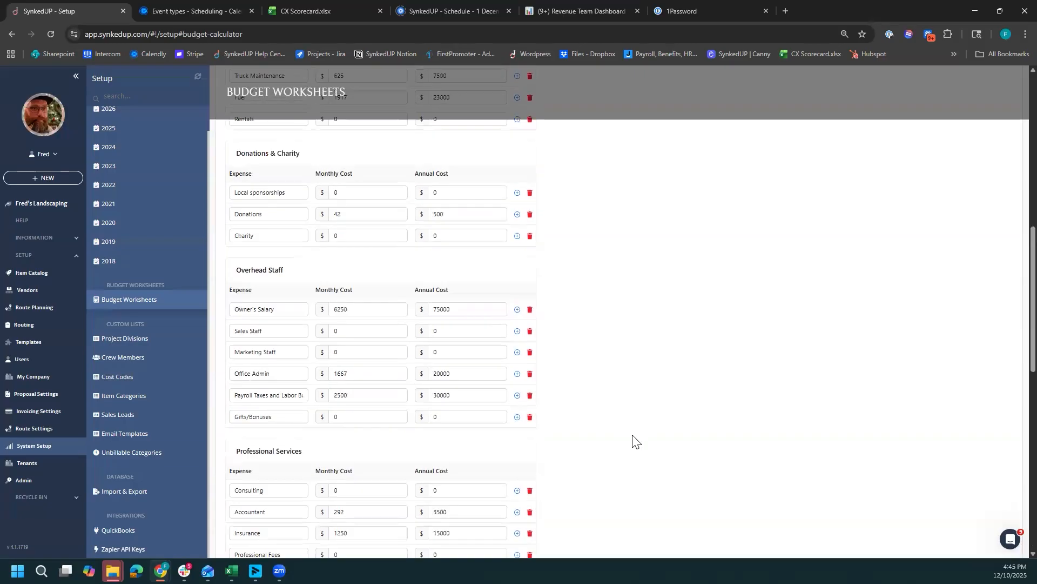
pyautogui.scroll(4, 633, 441)
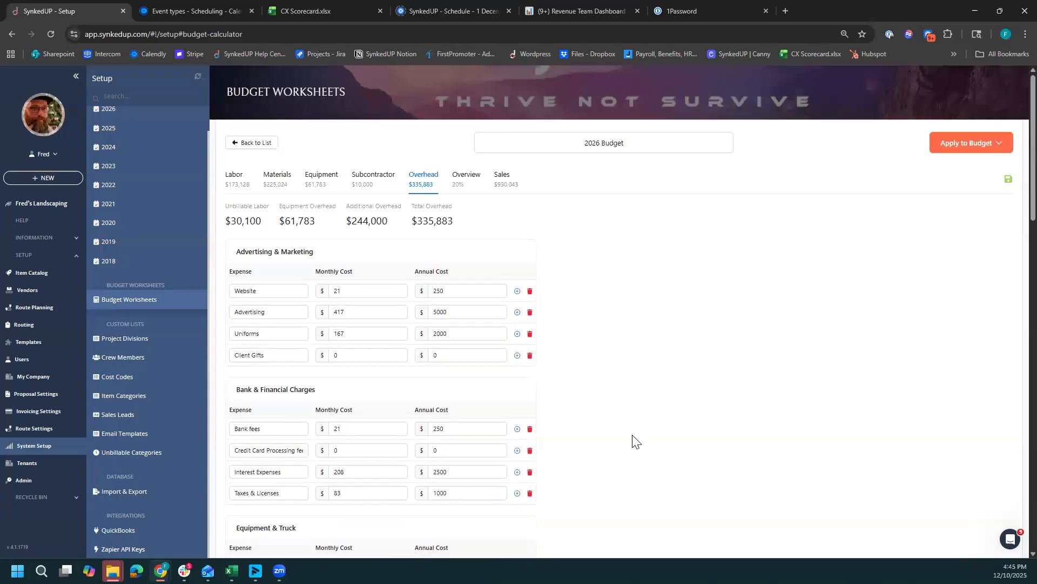
pyautogui.scroll(-1, 633, 441)
pyautogui.scroll(1, 633, 441)
pyautogui.click(471, 182)
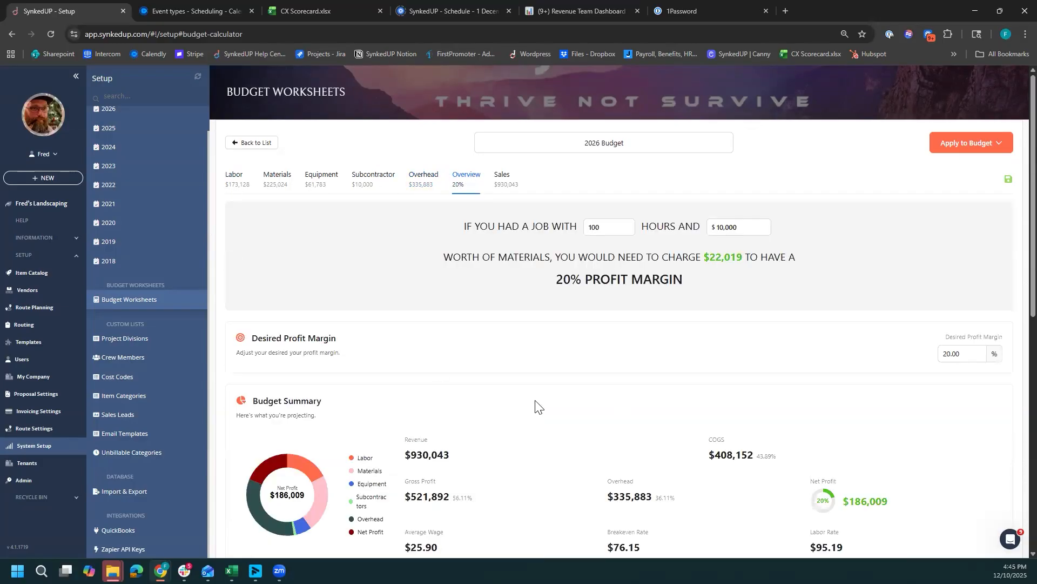
pyautogui.scroll(-2, 540, 411)
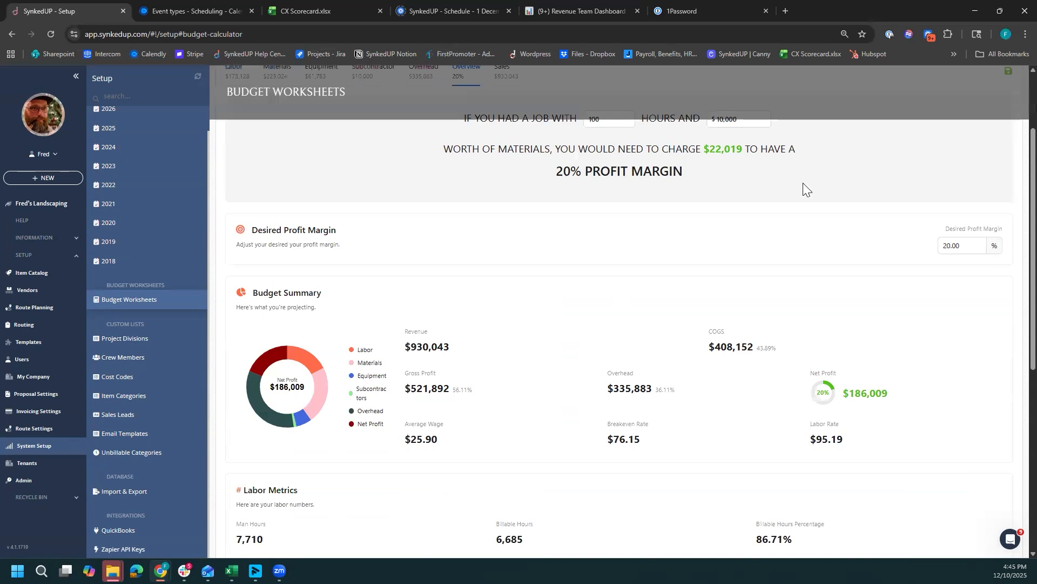
pyautogui.click(971, 246)
# - Examine the projected revenue and net profit in the Budget Summary
pyautogui.moveTo(408, 352); pyautogui.dragTo(456, 352)
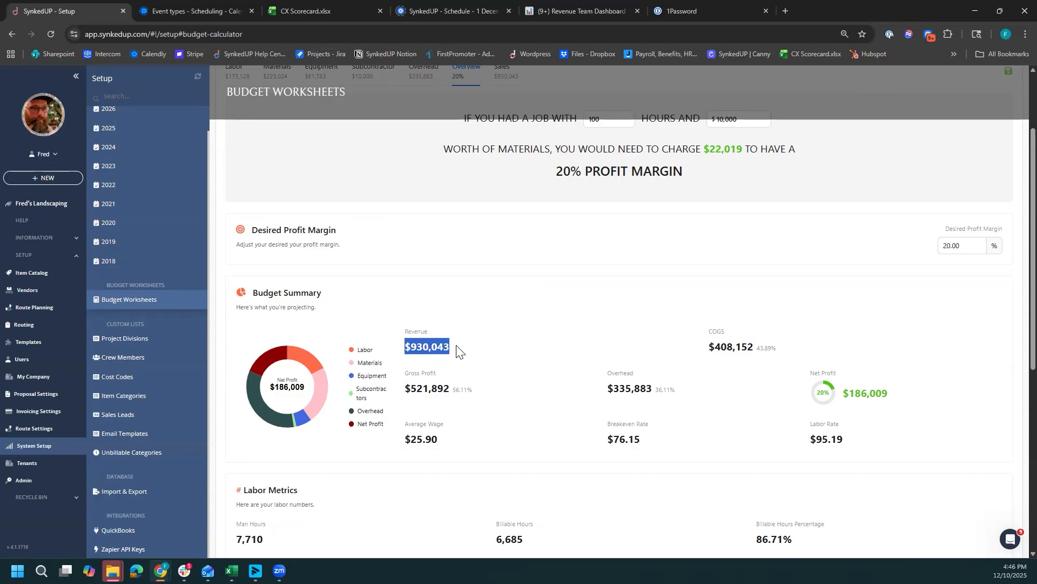
pyautogui.moveTo(845, 399); pyautogui.dragTo(903, 404)
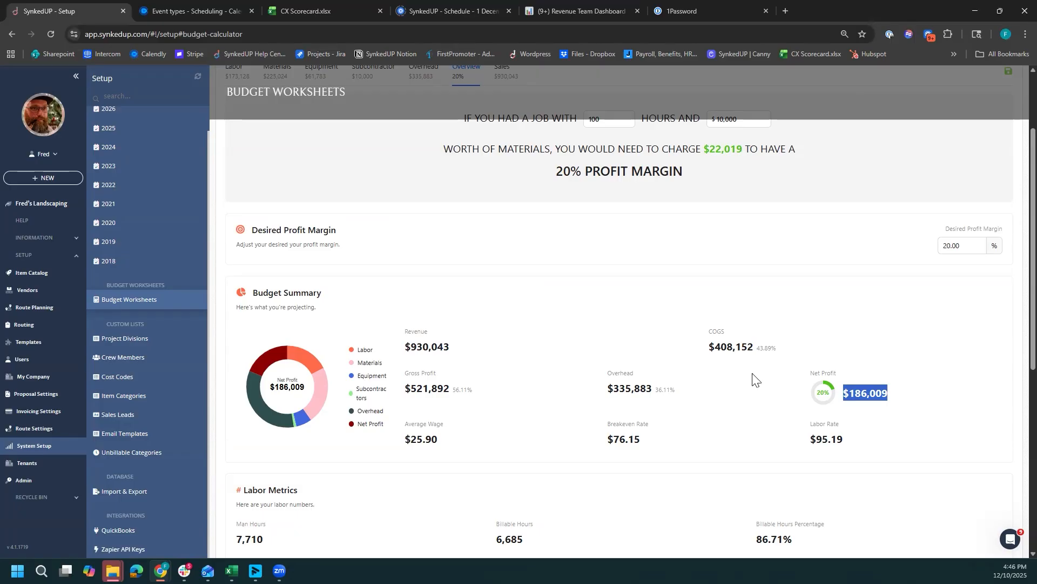
pyautogui.click(607, 351)
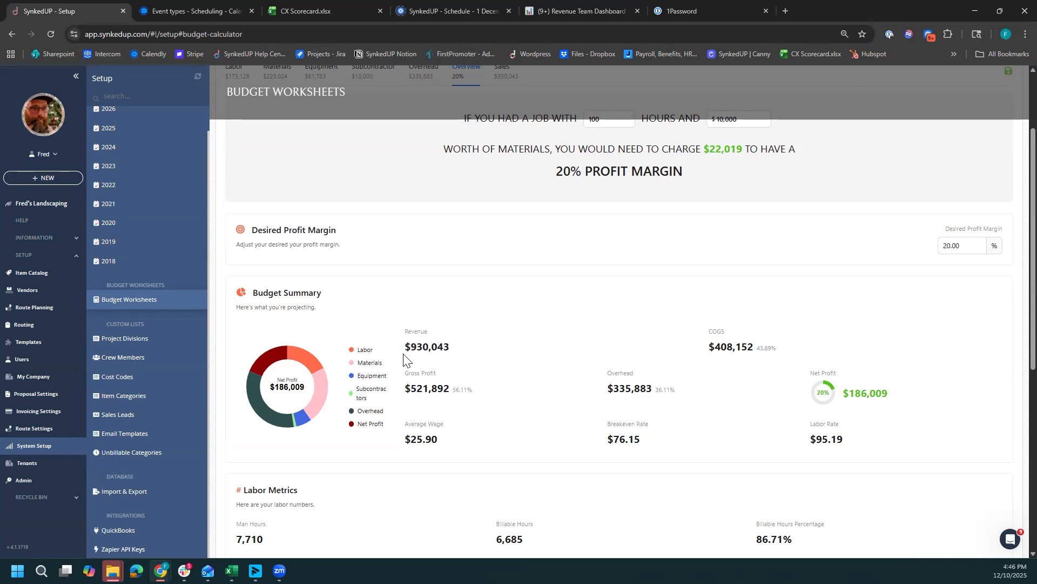
pyautogui.moveTo(410, 347); pyautogui.dragTo(462, 358)
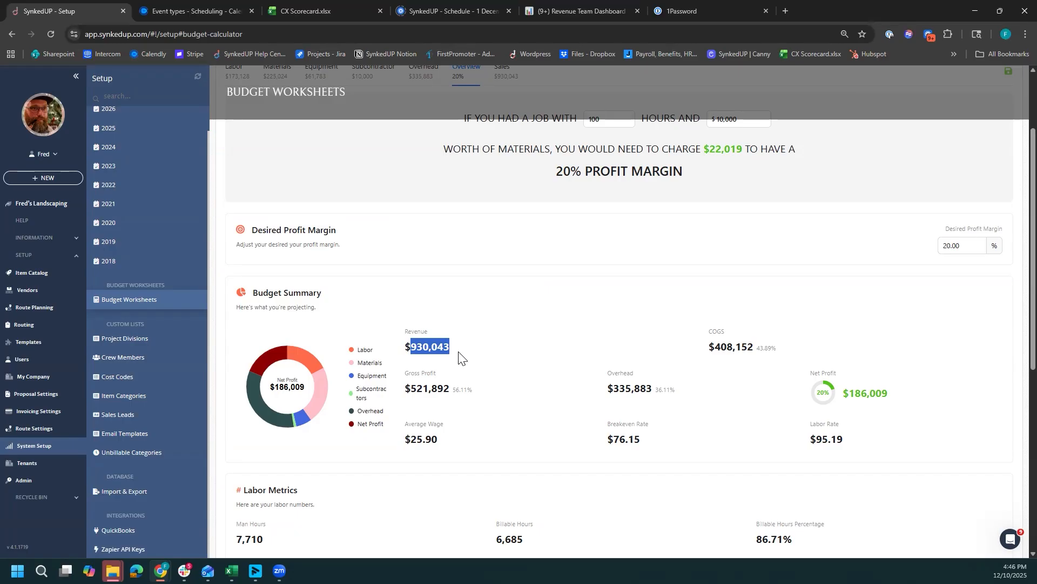
pyautogui.click(459, 356)
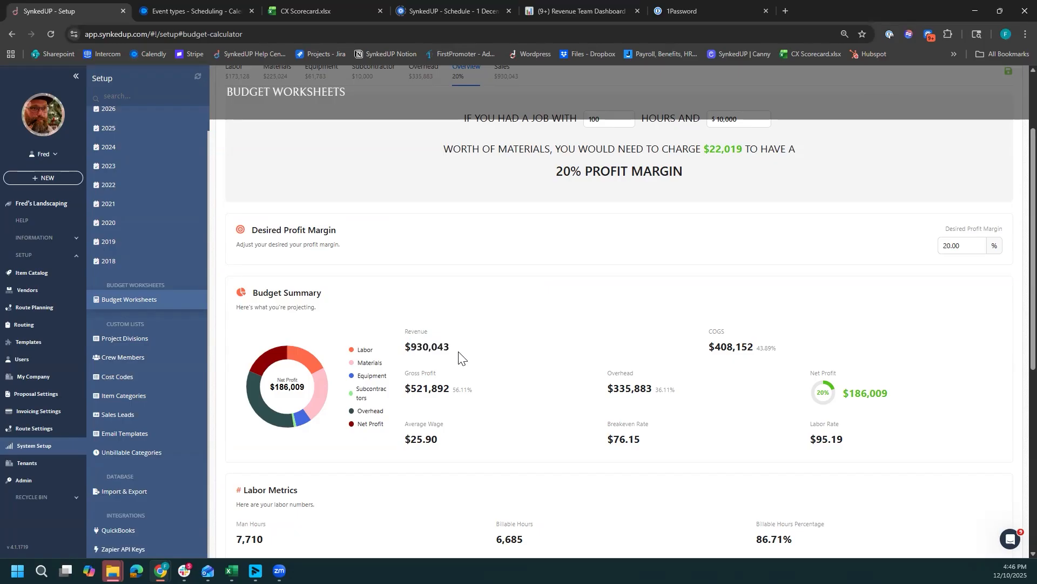
pyautogui.scroll(2, 509, 475)
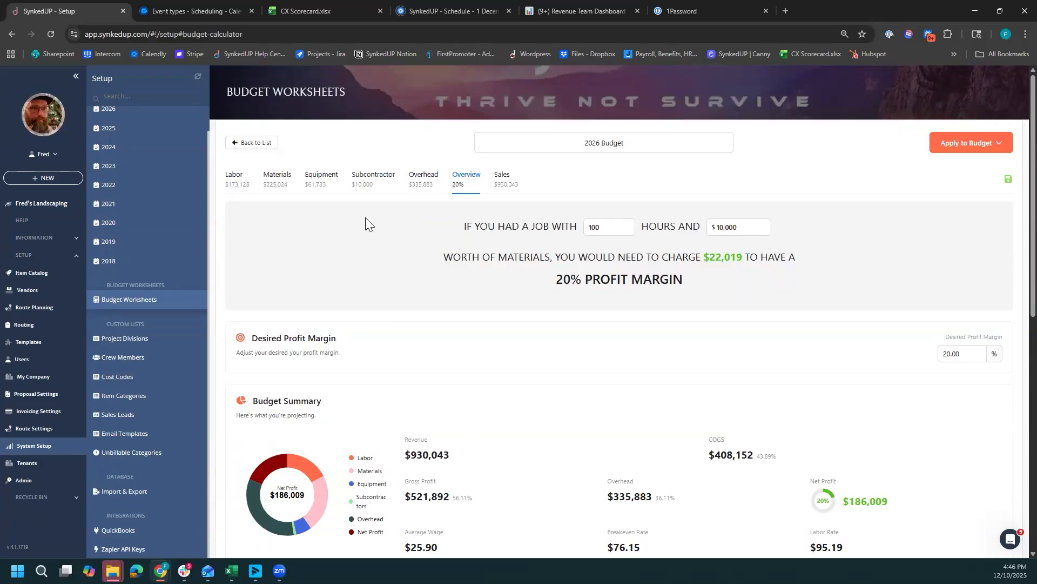
# - Examine the labor rate in the Budget Summary together with the labor overhead markup percentage
pyautogui.scroll(-1, 459, 366)
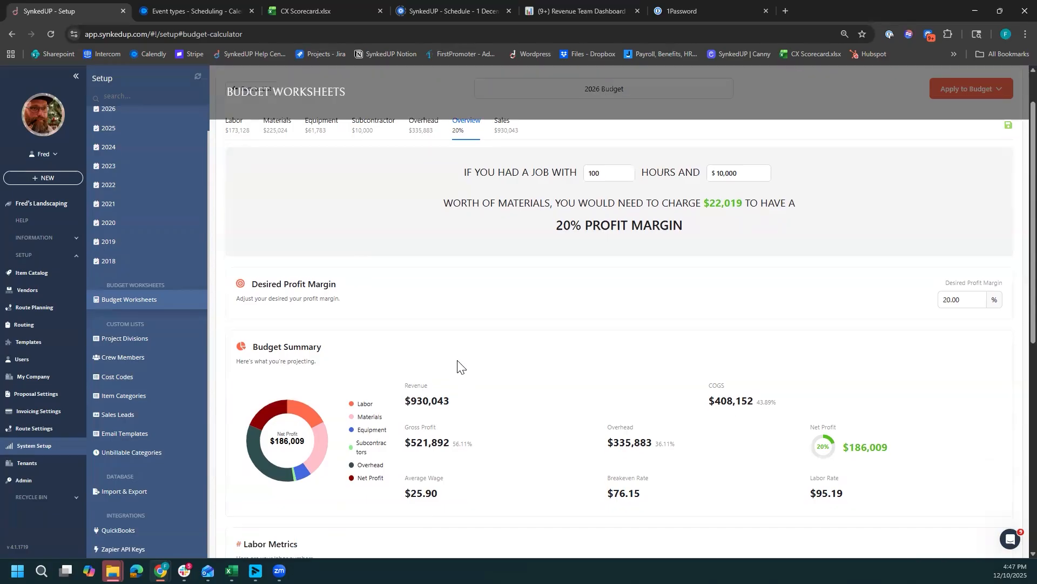
pyautogui.scroll(-1, 579, 416)
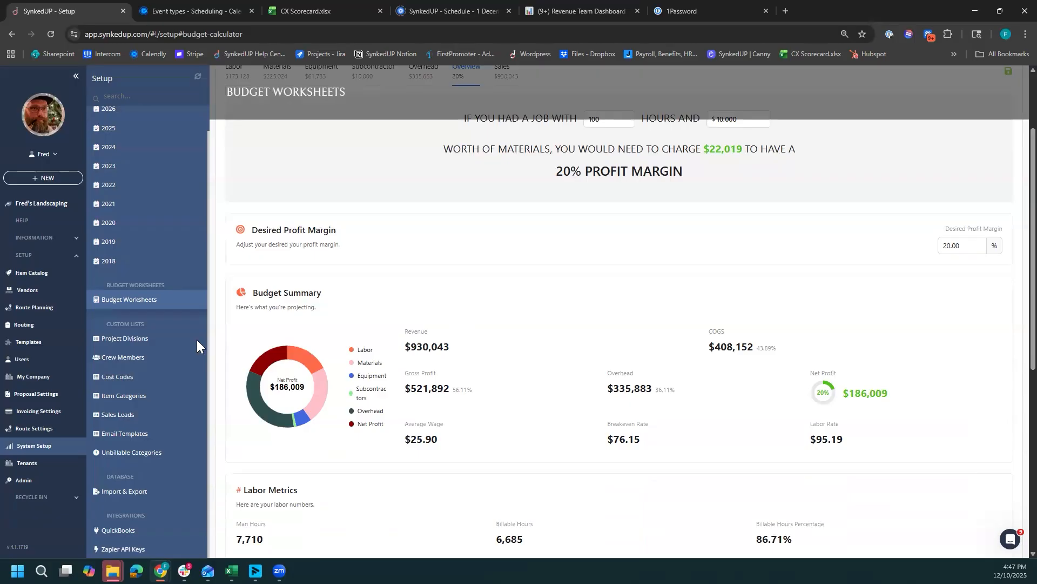
pyautogui.doubleClick(819, 439)
pyautogui.scroll(-6, 675, 443)
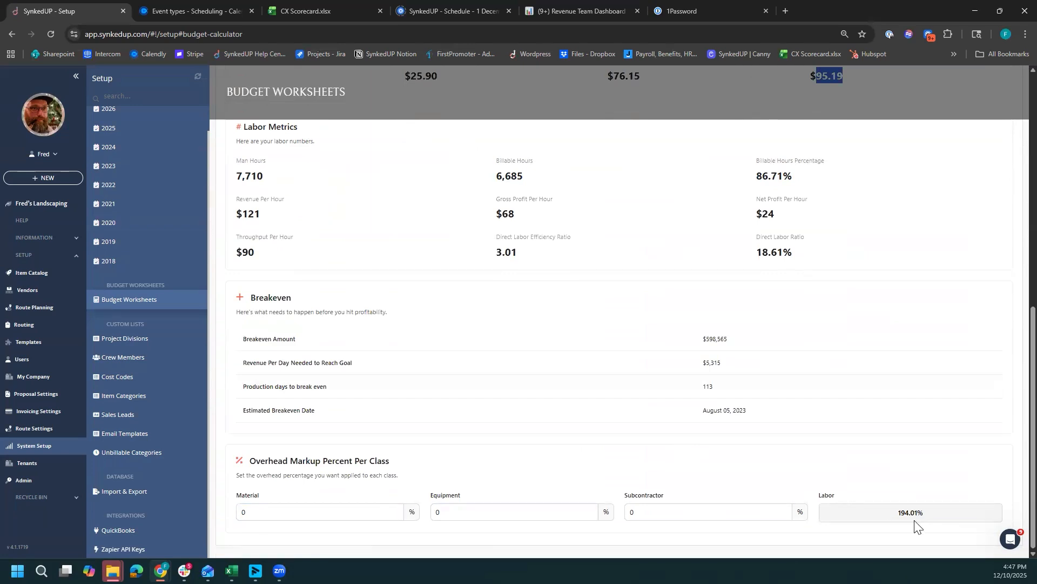
pyautogui.scroll(5, 918, 524)
pyautogui.scroll(2, 917, 526)
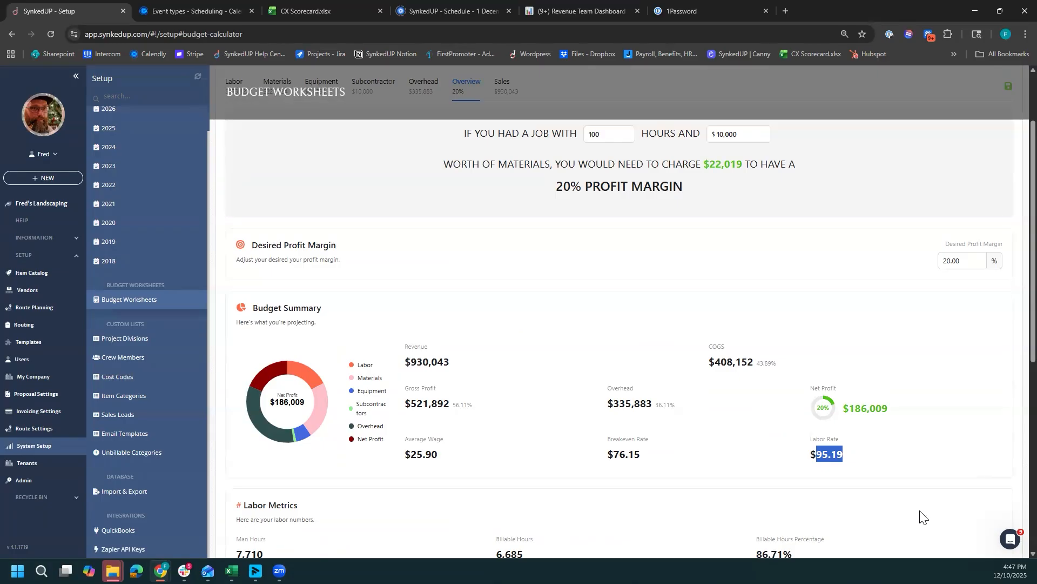
pyautogui.click(844, 475)
pyautogui.moveTo(817, 458); pyautogui.dragTo(844, 458)
# - Set the material overhead markup to 15% under Overhead Markup Percent Per Class
pyautogui.scroll(-4, 754, 475)
pyautogui.scroll(-3, 273, 533)
pyautogui.click(274, 509)
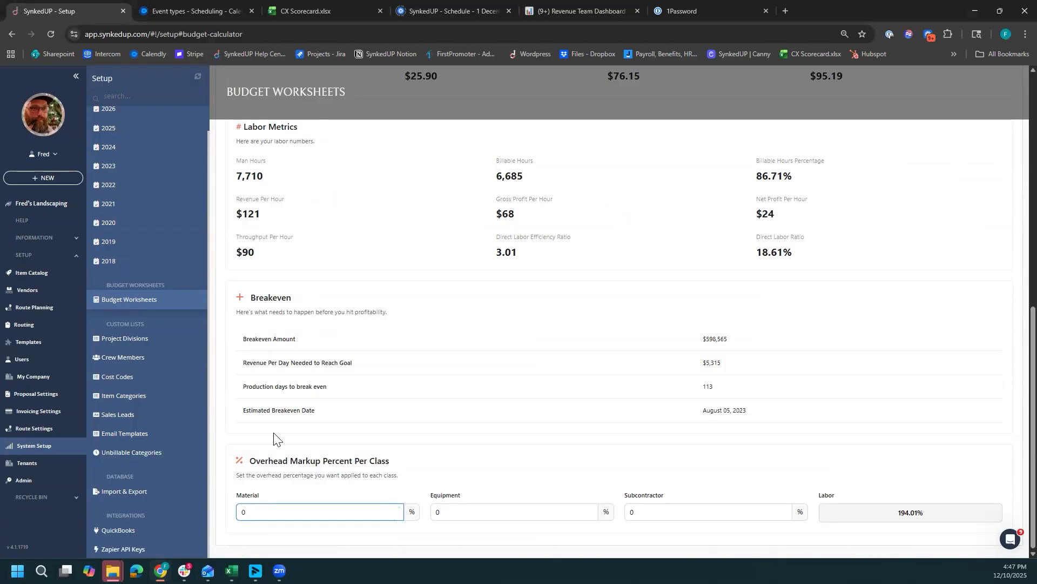
pyautogui.write('15')
pyautogui.moveTo(489, 398); pyautogui.dragTo(489, 400)
# - Check the recalculated labor rate in the Budget Summary
pyautogui.scroll(7, 489, 404)
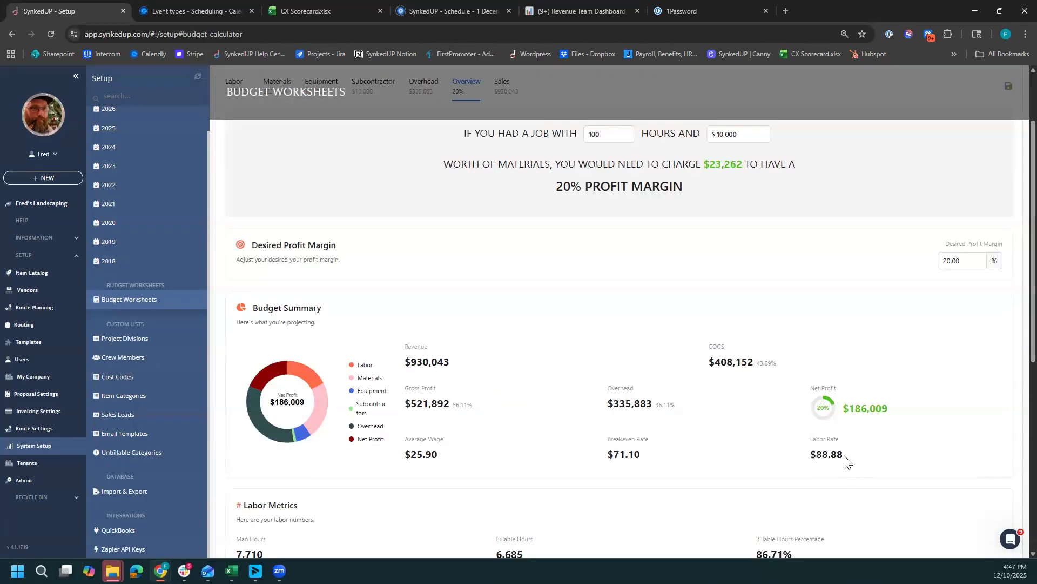
pyautogui.moveTo(846, 459); pyautogui.dragTo(809, 465)
pyautogui.click(864, 480)
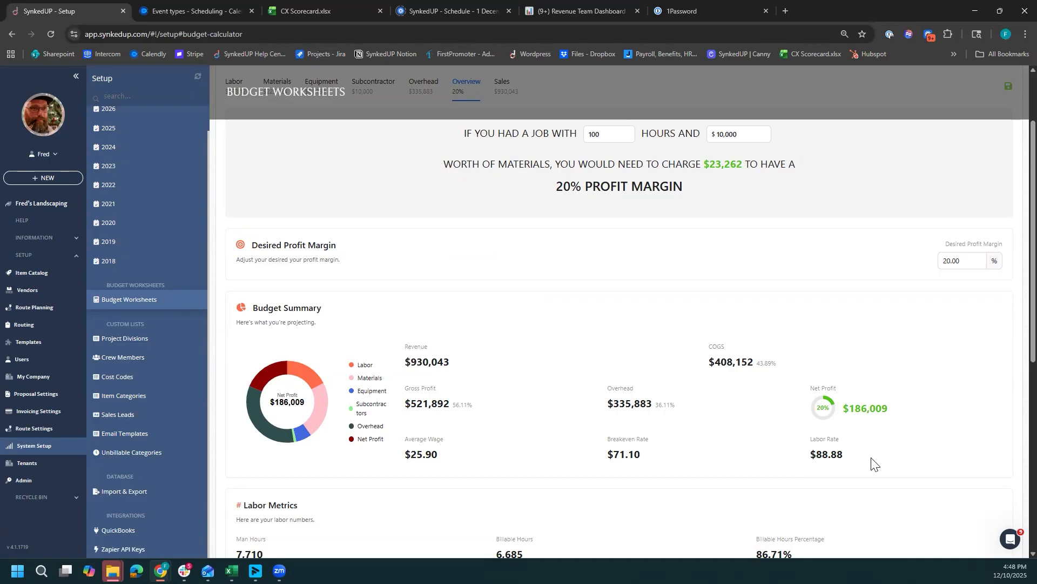
# - Compare the material overhead markup percentage with the worksheet's materials total and the Budget Summary figures
pyautogui.scroll(-7, 603, 473)
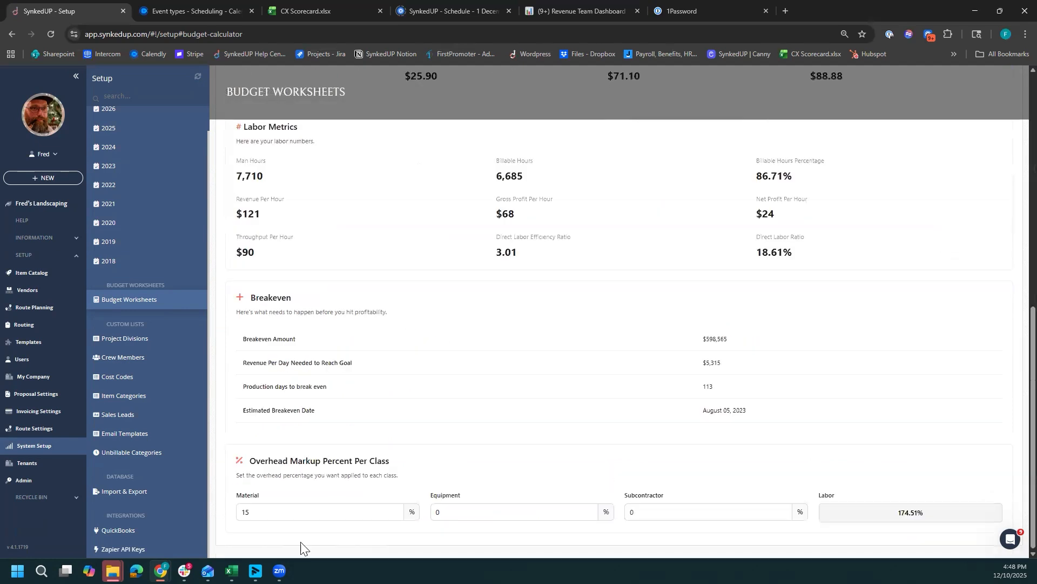
pyautogui.click(246, 512)
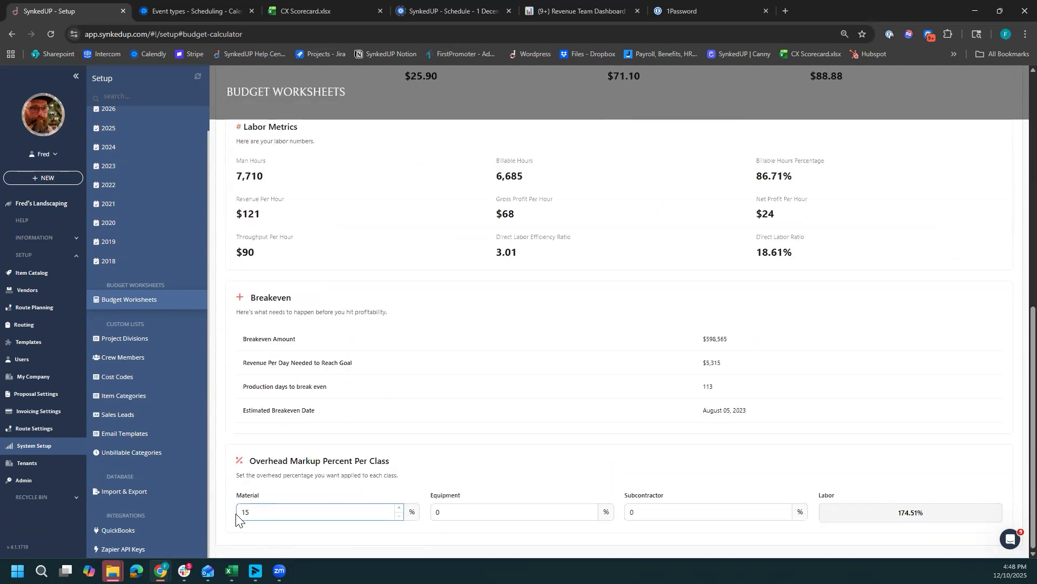
pyautogui.scroll(8, 281, 514)
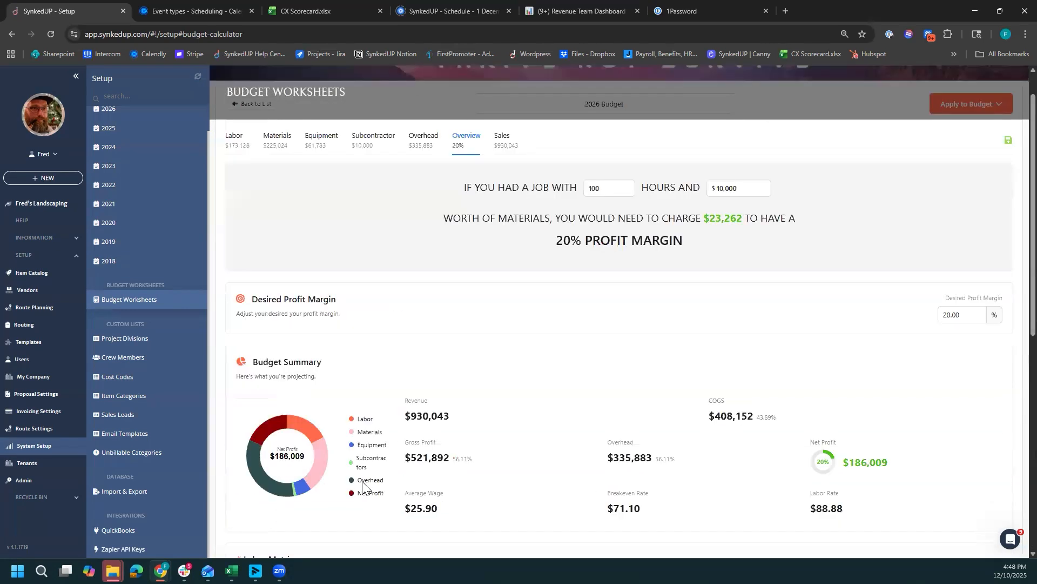
pyautogui.moveTo(261, 157); pyautogui.dragTo(289, 156)
pyautogui.scroll(-2, 537, 371)
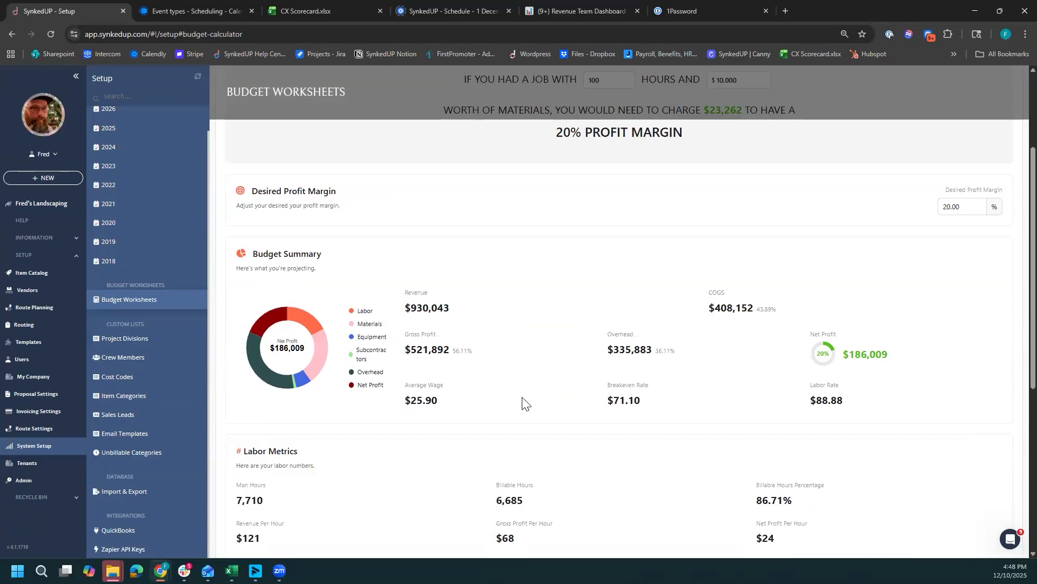
pyautogui.scroll(2, 522, 403)
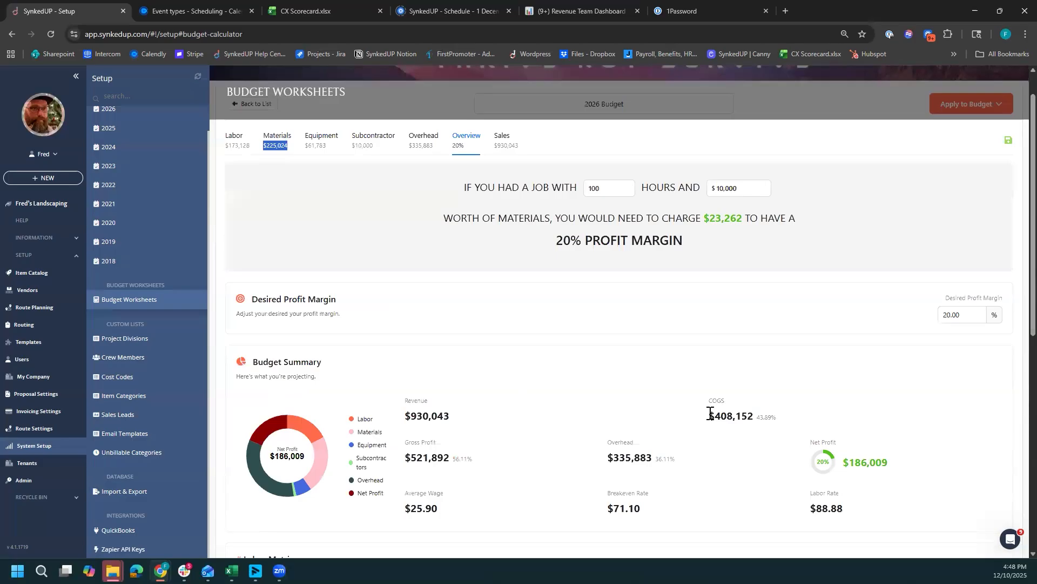
pyautogui.scroll(-5, 436, 512)
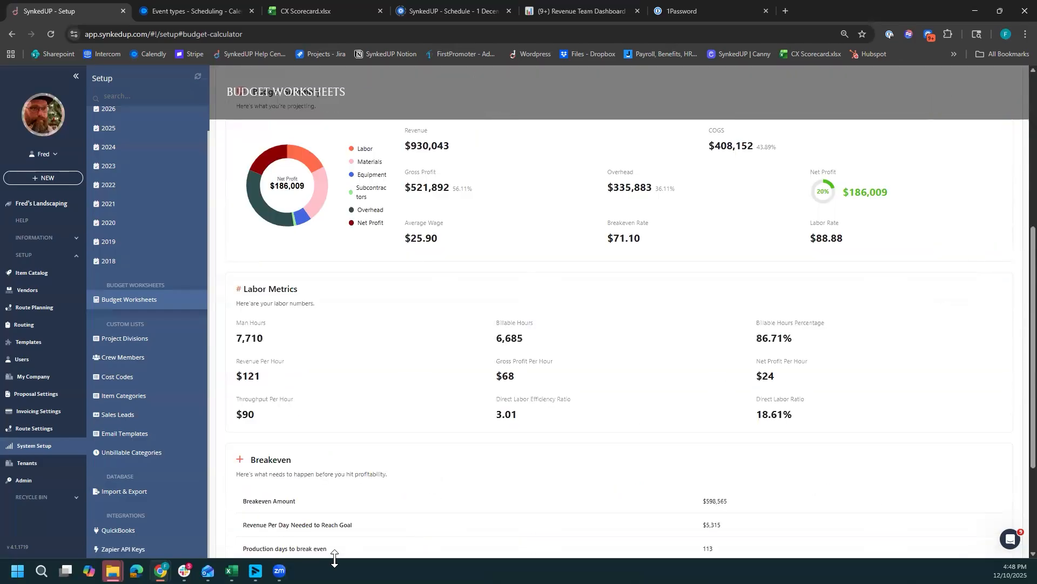
pyautogui.scroll(5, 435, 429)
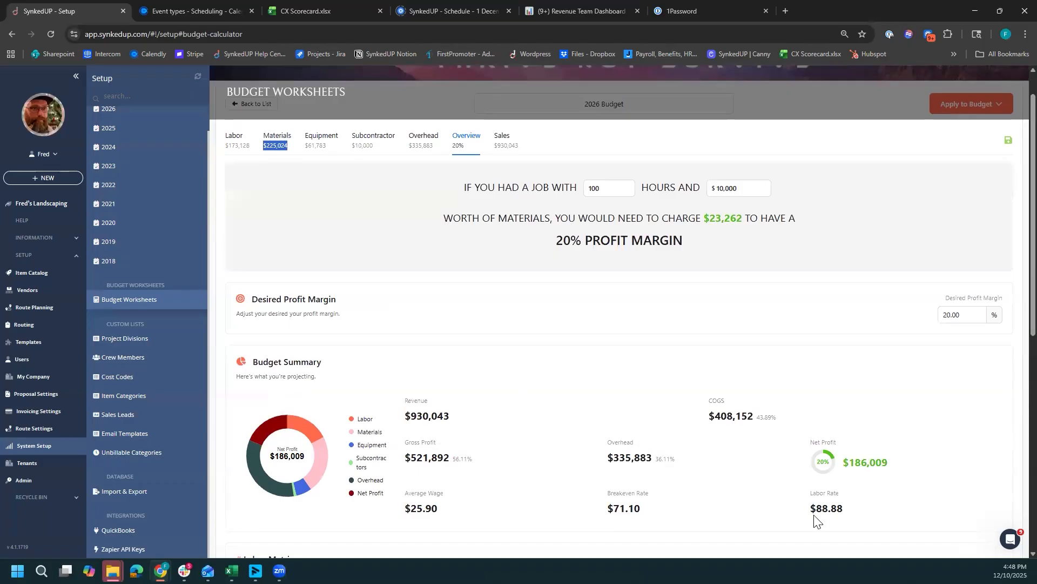
# - Examine the labor rate, revenue, overhead percentage and gross profit percentage in the Budget Summary
pyautogui.moveTo(811, 508); pyautogui.dragTo(851, 517)
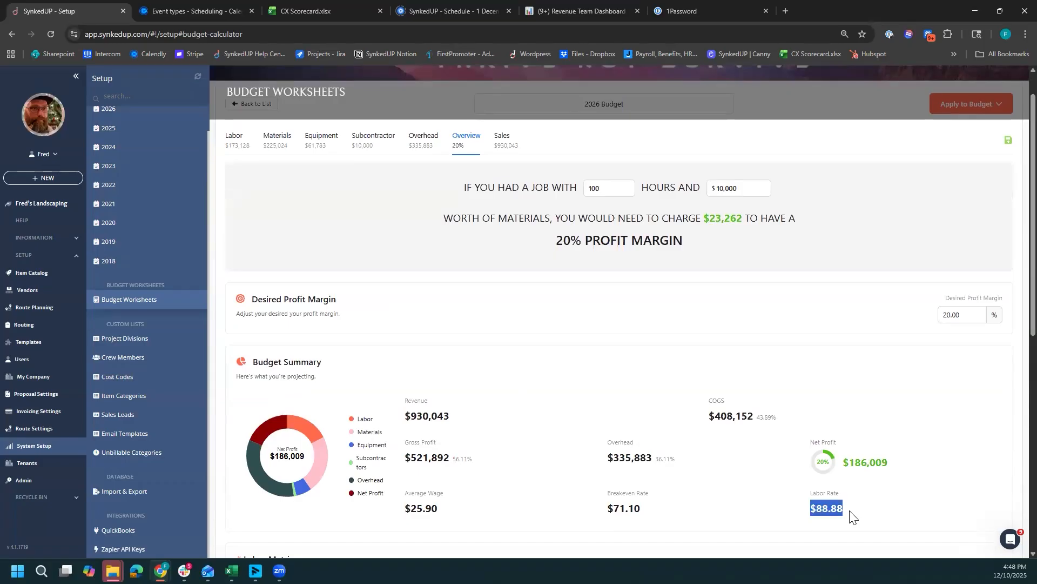
pyautogui.click(897, 508)
pyautogui.moveTo(409, 415); pyautogui.dragTo(480, 417)
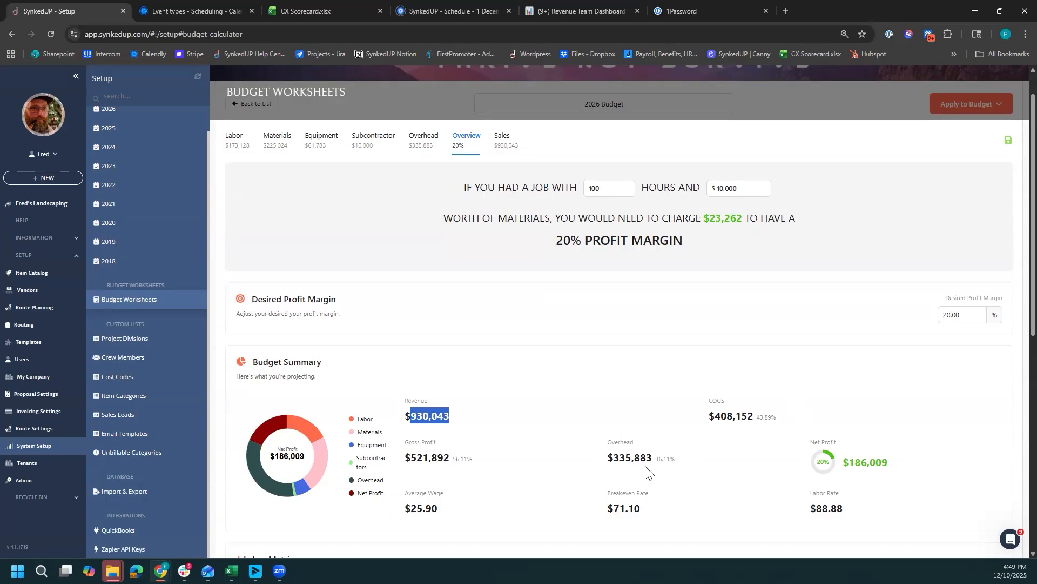
pyautogui.moveTo(654, 459); pyautogui.dragTo(678, 461)
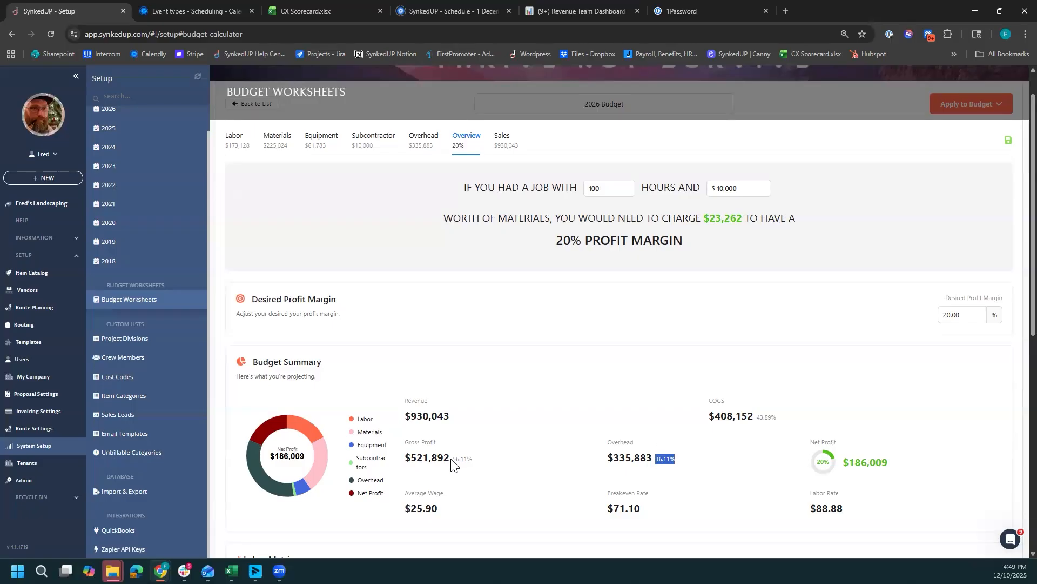
pyautogui.moveTo(453, 460); pyautogui.dragTo(473, 459)
pyautogui.click(460, 470)
# - Examine the labor rate in the Budget Summary
pyautogui.moveTo(819, 512); pyautogui.dragTo(864, 516)
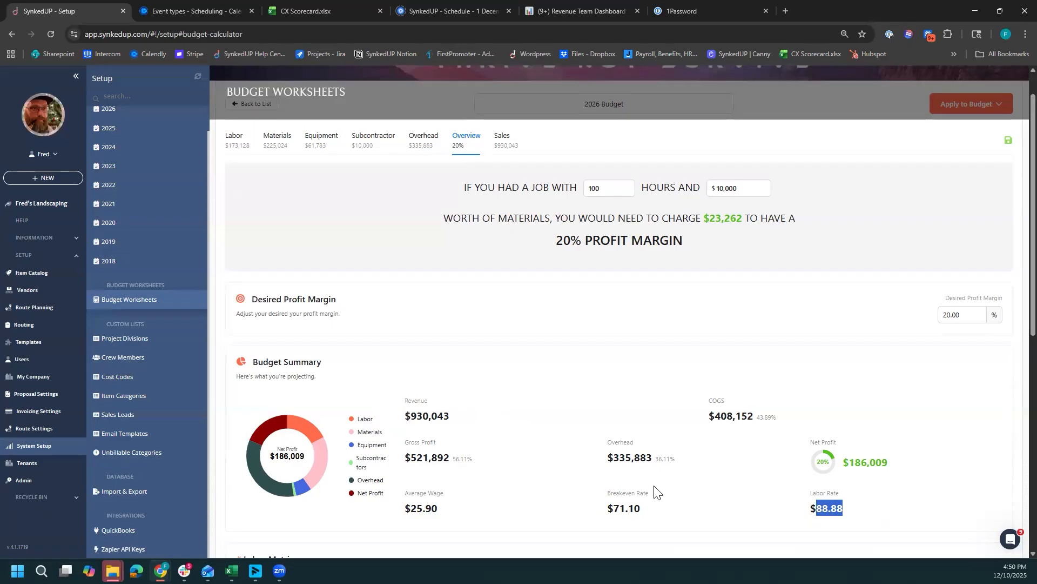
pyautogui.click(940, 503)
pyautogui.moveTo(815, 508); pyautogui.dragTo(863, 514)
pyautogui.click(525, 360)
pyautogui.moveTo(844, 510); pyautogui.dragTo(810, 521)
pyautogui.click(630, 401)
pyautogui.doubleClick(826, 508)
pyautogui.click(857, 521)
# - Try desired profit margins of 30% and 25% on the budget overview
pyautogui.click(964, 317)
pyautogui.doubleClick(946, 316)
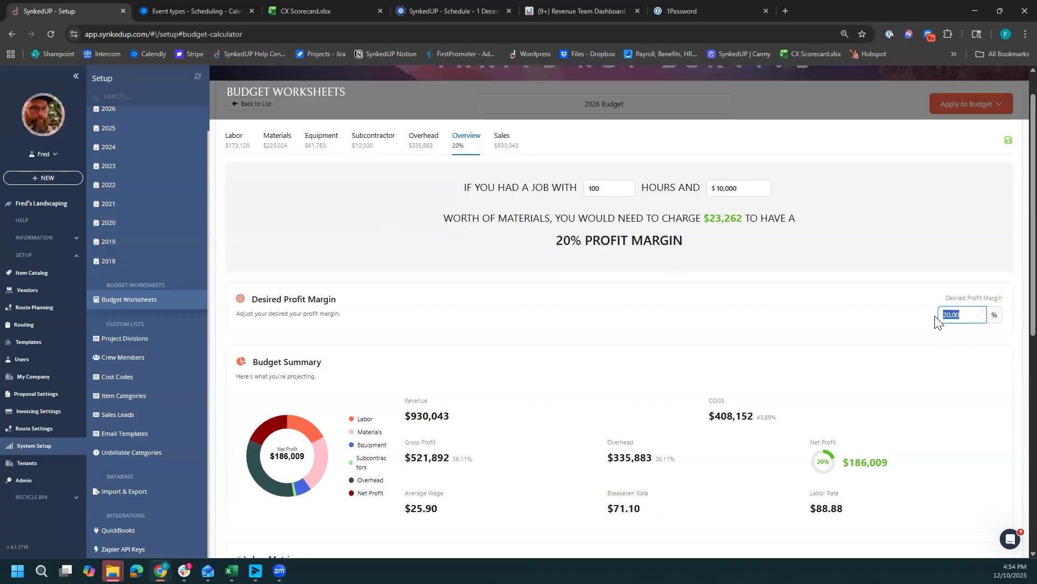
pyautogui.write('30')
pyautogui.doubleClick(948, 314)
pyautogui.write('25')
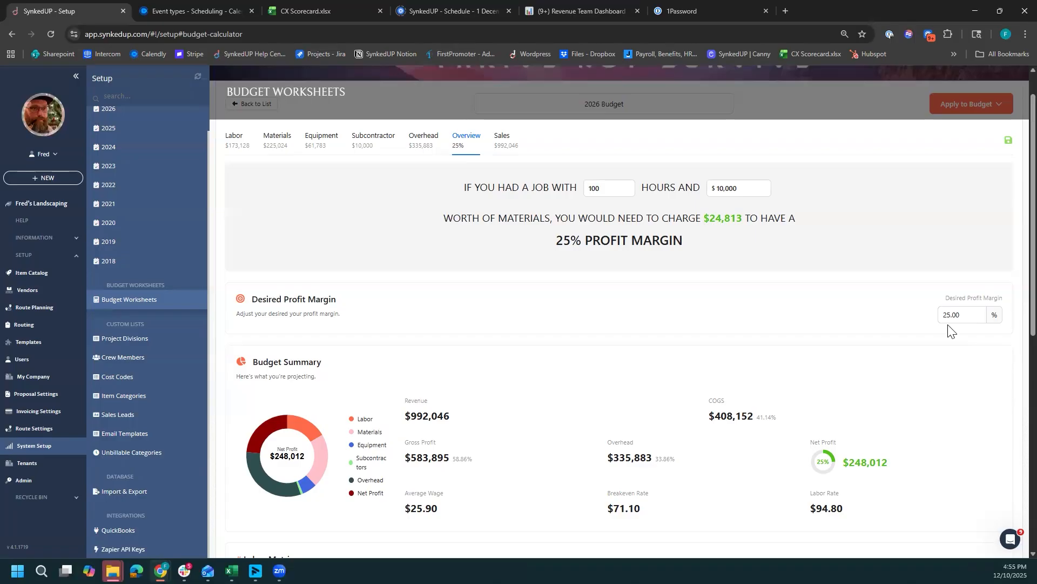
# - Set the desired profit margin back to 20% and check the labor rate in the Budget Summary
pyautogui.moveTo(962, 317); pyautogui.dragTo(940, 315)
pyautogui.write('20')
pyautogui.moveTo(846, 523); pyautogui.dragTo(803, 514)
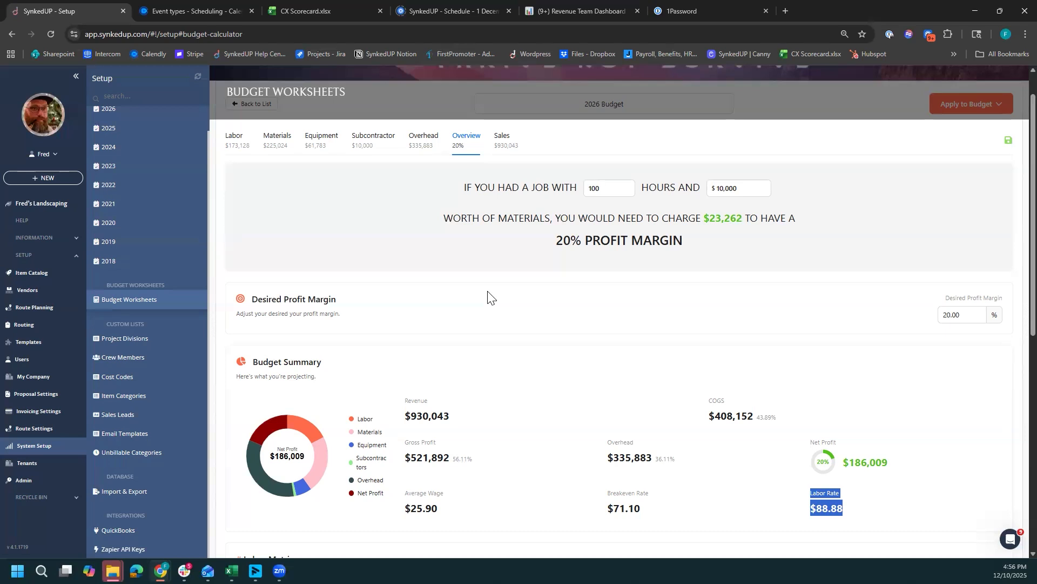
pyautogui.scroll(-4, 488, 381)
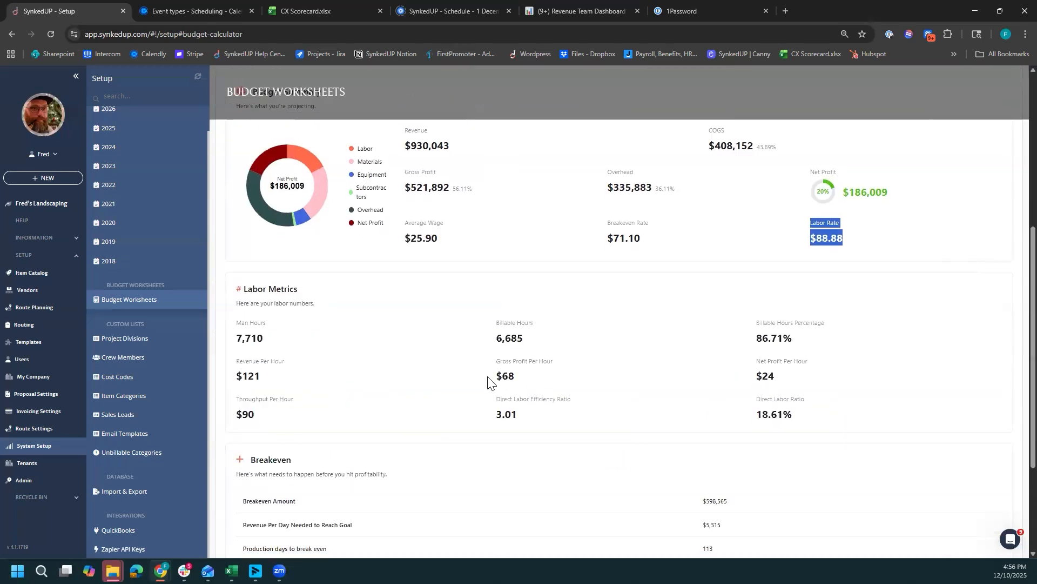
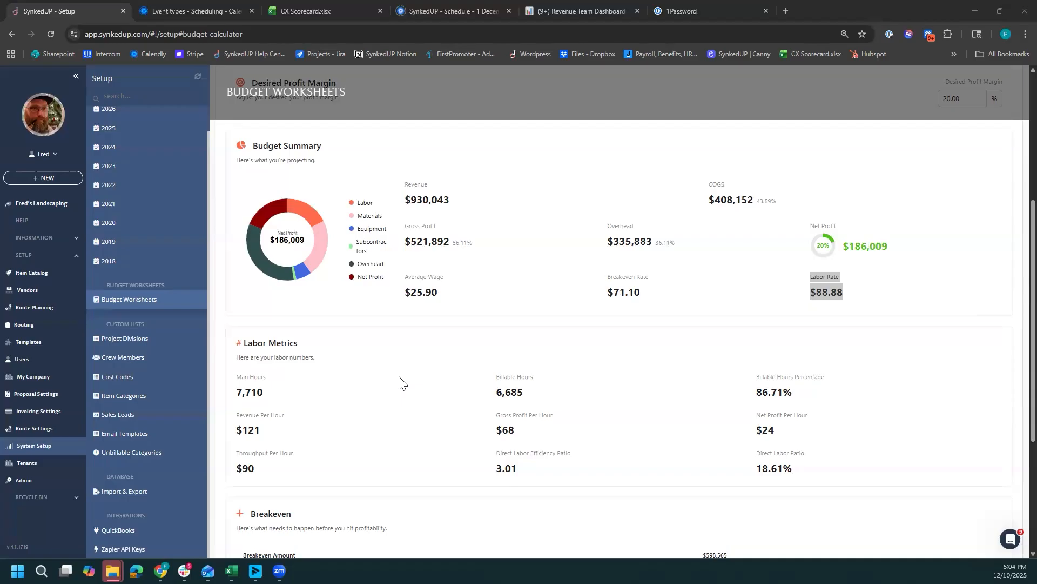
# - Review the labor rate in the Budget Summary at the 20% profit margin
pyautogui.scroll(4, 756, 486)
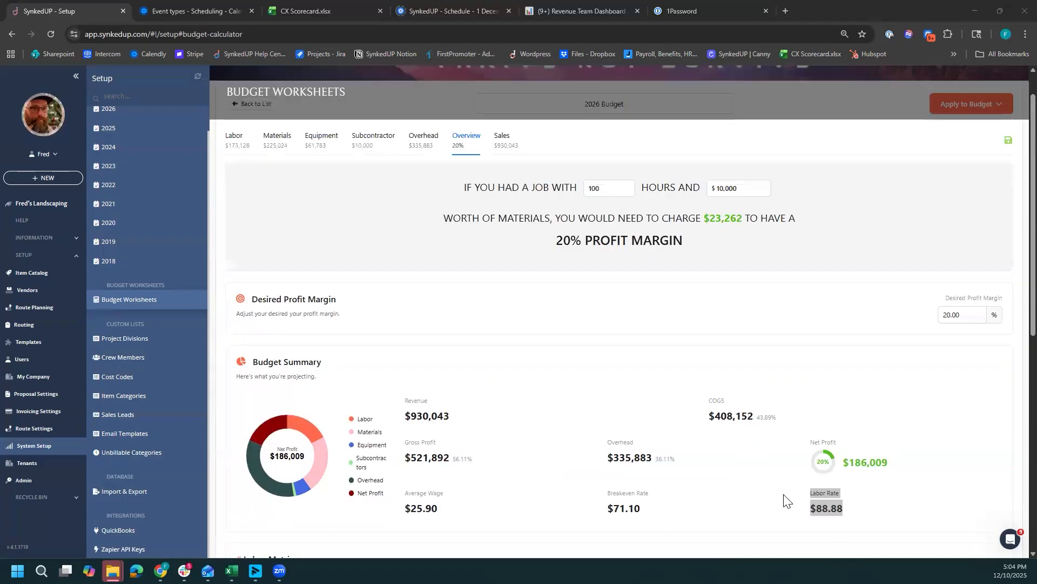
pyautogui.moveTo(846, 519); pyautogui.dragTo(813, 512)
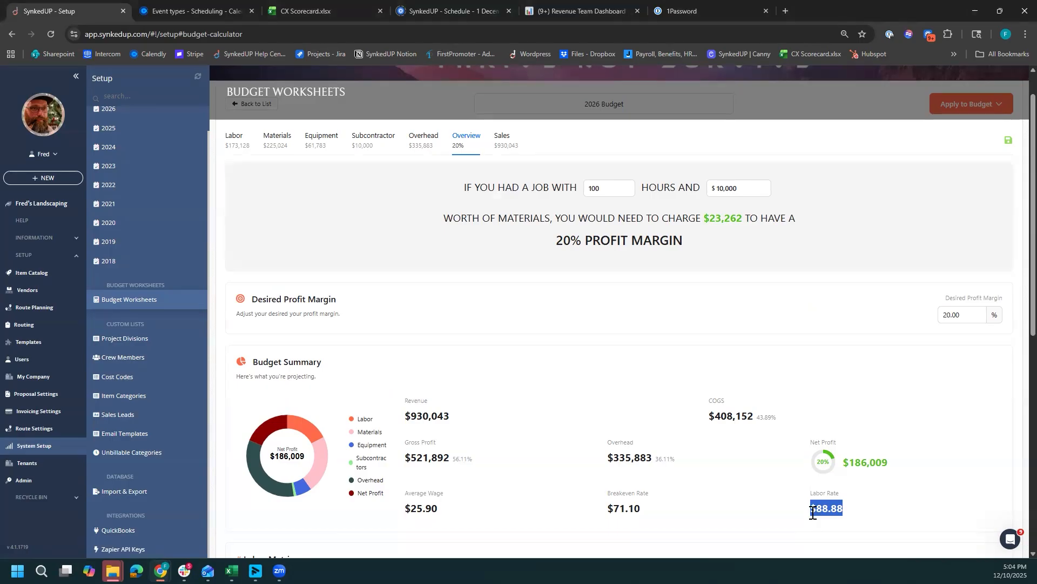
pyautogui.click(757, 477)
# - Add a fifth hourly employee to the labor worksheet with an hourly wage of $22
pyautogui.click(235, 142)
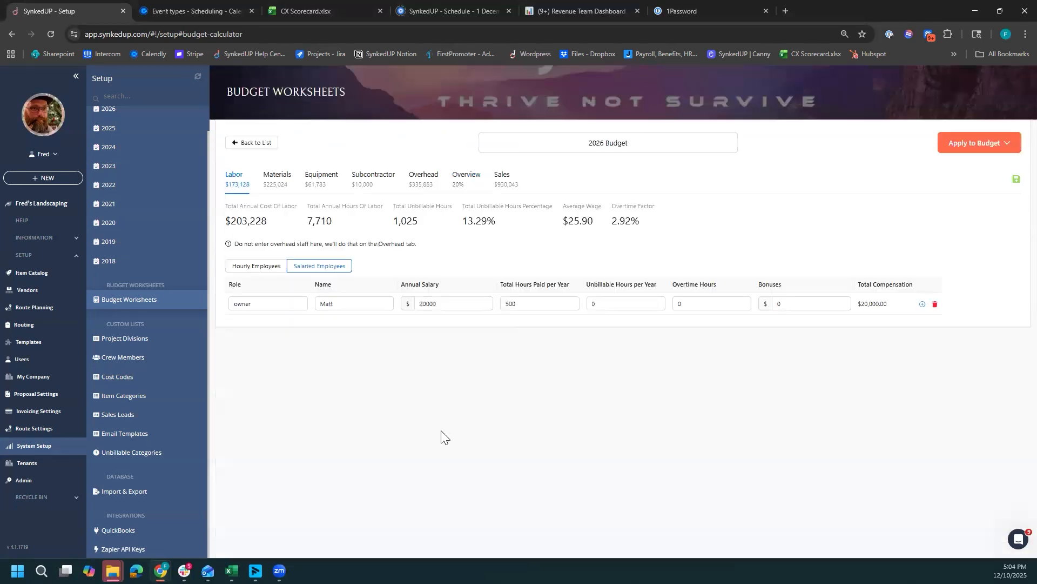
pyautogui.click(259, 266)
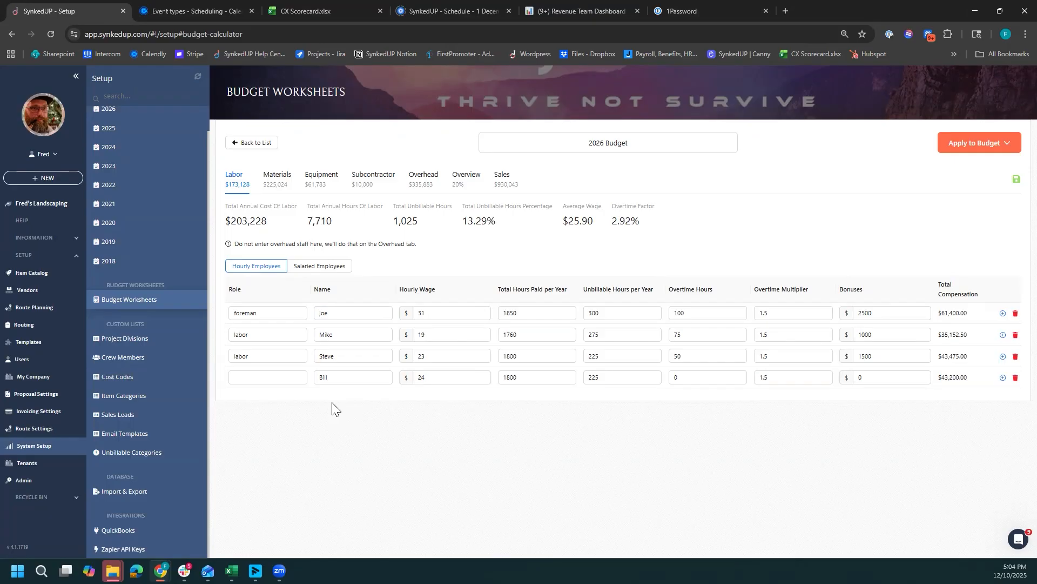
pyautogui.click(1003, 378)
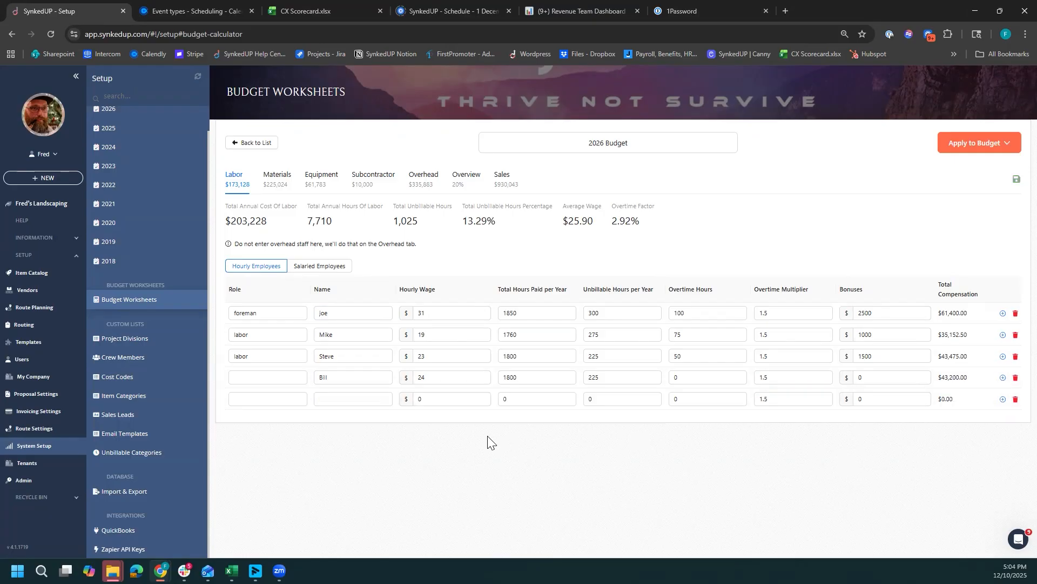
pyautogui.click(418, 398)
pyautogui.doubleClick(433, 396)
pyautogui.write('22')
# - Give the new hourly employee 1800 total hours paid and 225 unbillable hours per year
pyautogui.doubleClick(515, 401)
pyautogui.write('1800')
pyautogui.doubleClick(610, 400)
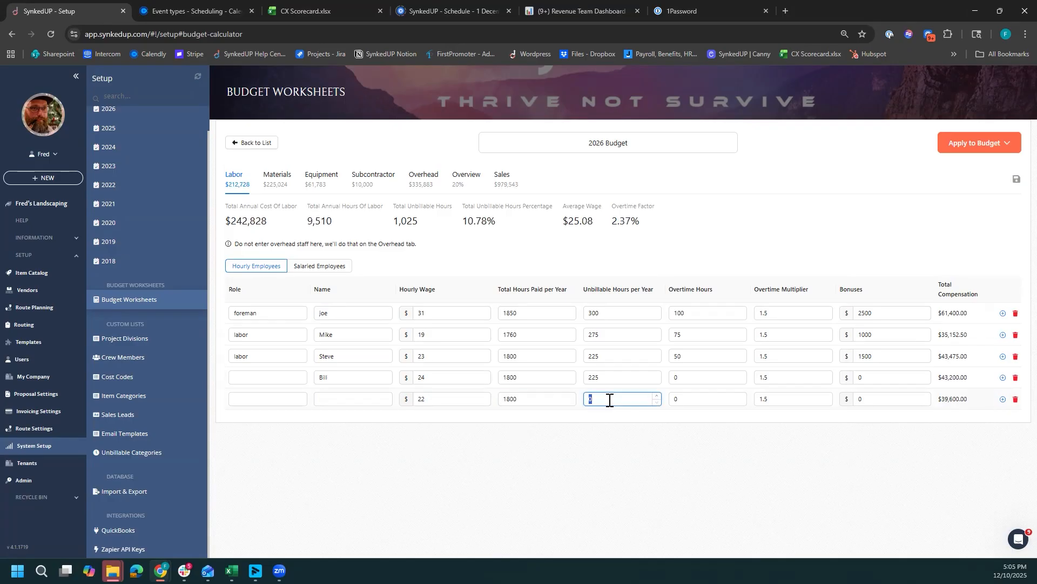
pyautogui.write('225')
pyautogui.click(683, 424)
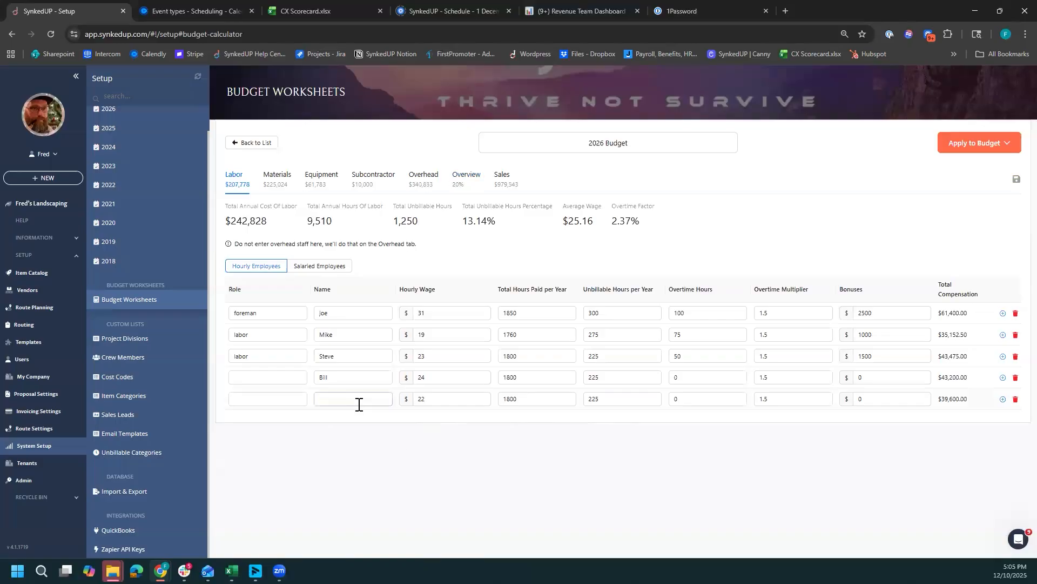
pyautogui.click(431, 404)
pyautogui.click(470, 498)
# - Check how the added employee affects the labor rate in the overview's Budget Summary
pyautogui.click(462, 180)
pyautogui.scroll(-3, 508, 373)
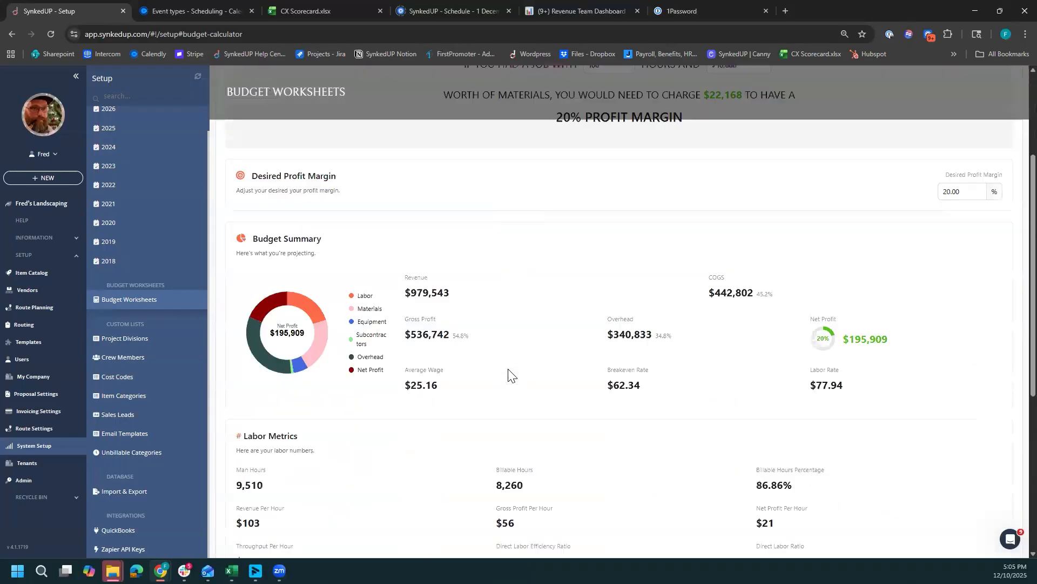
pyautogui.moveTo(852, 449); pyautogui.dragTo(812, 446)
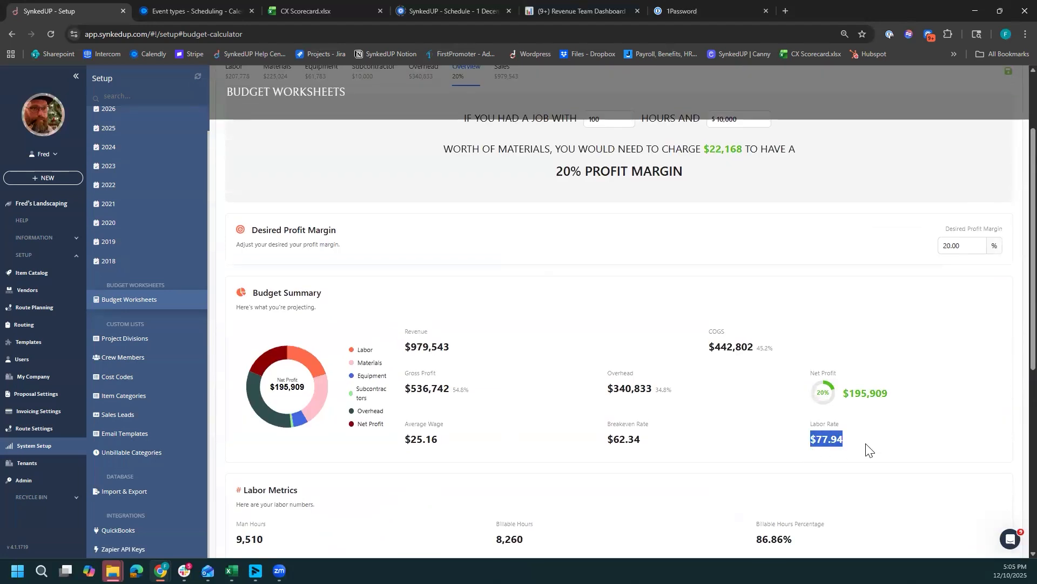
pyautogui.scroll(3, 718, 432)
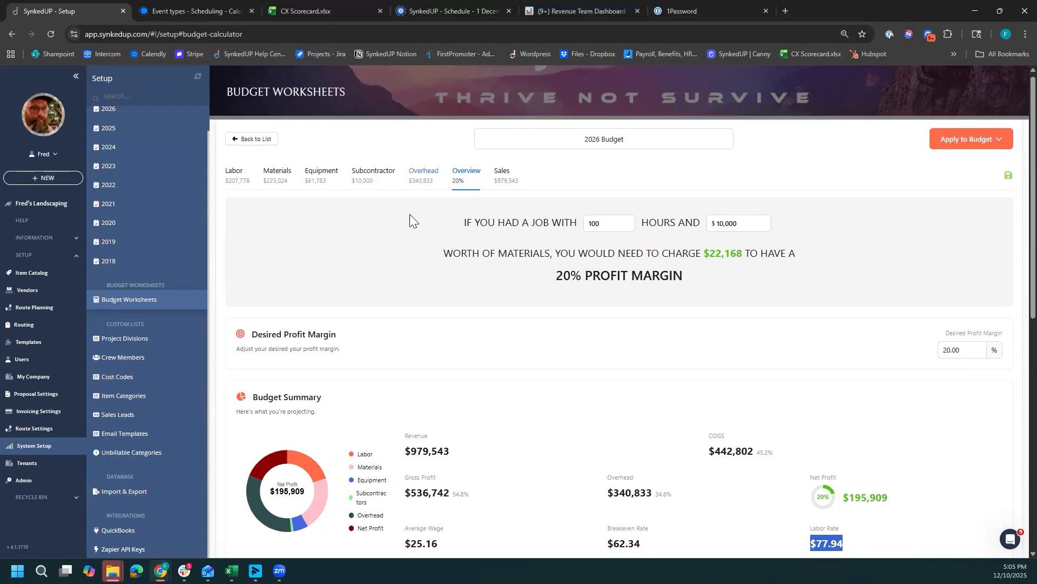
pyautogui.scroll(-2, 463, 299)
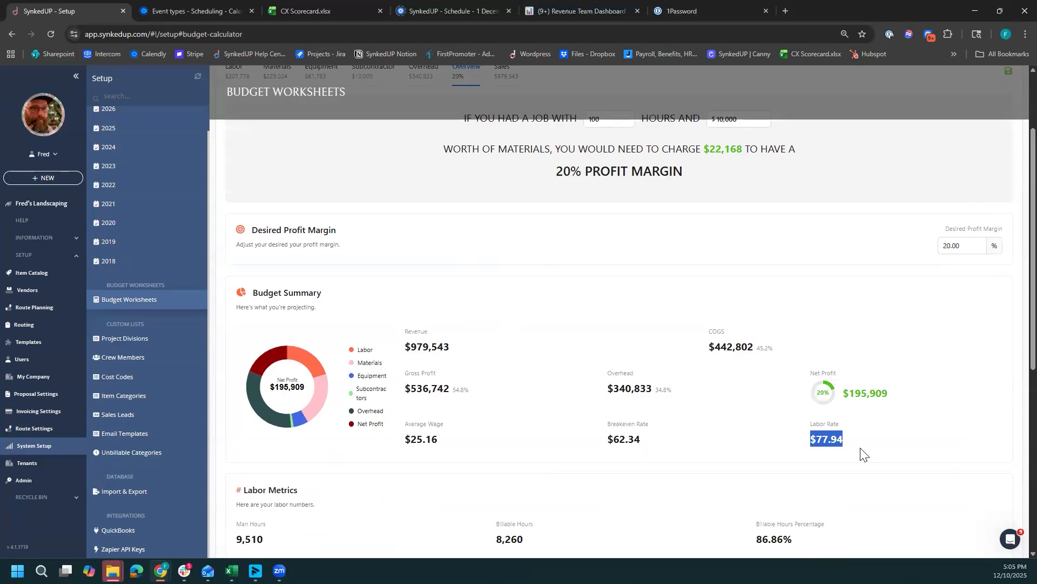
pyautogui.click(833, 453)
# - Try desired profit margins of 25%, 27% and 29% on the budget overview
pyautogui.doubleClick(948, 245)
pyautogui.write('25')
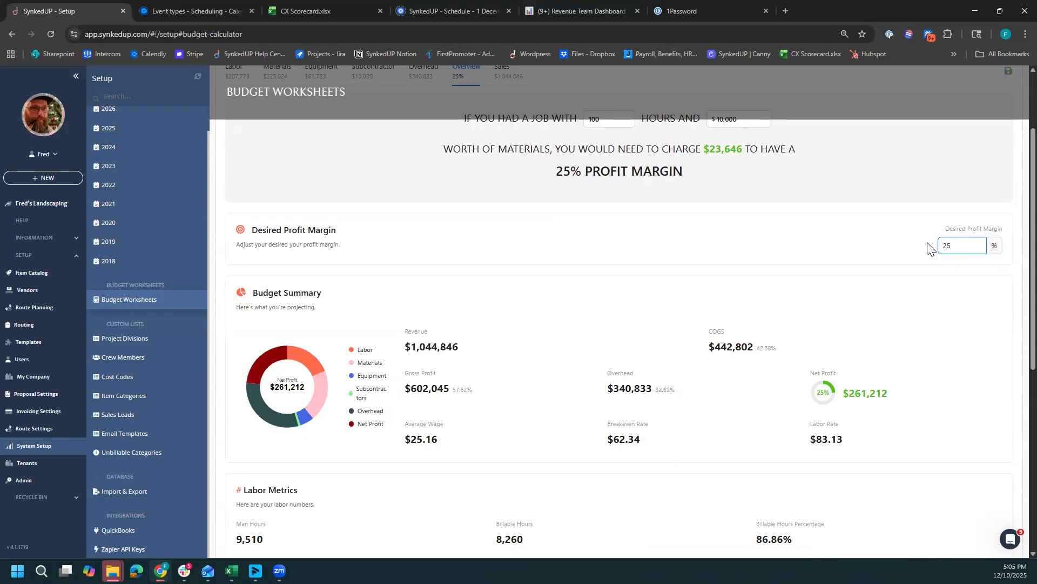
pyautogui.moveTo(953, 246); pyautogui.dragTo(939, 249)
pyautogui.write('27')
pyautogui.moveTo(952, 246); pyautogui.dragTo(938, 253)
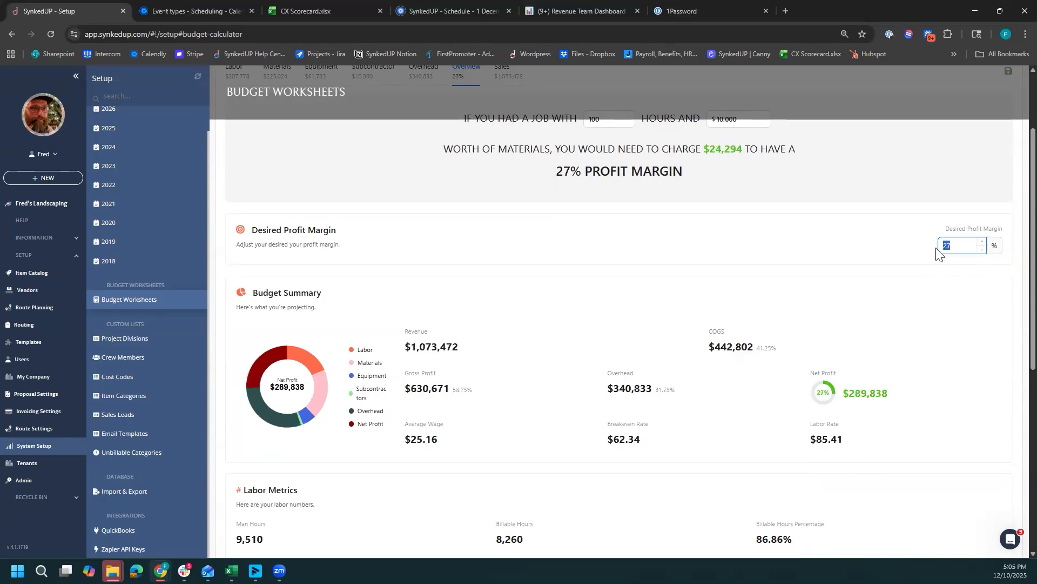
pyautogui.write('29')
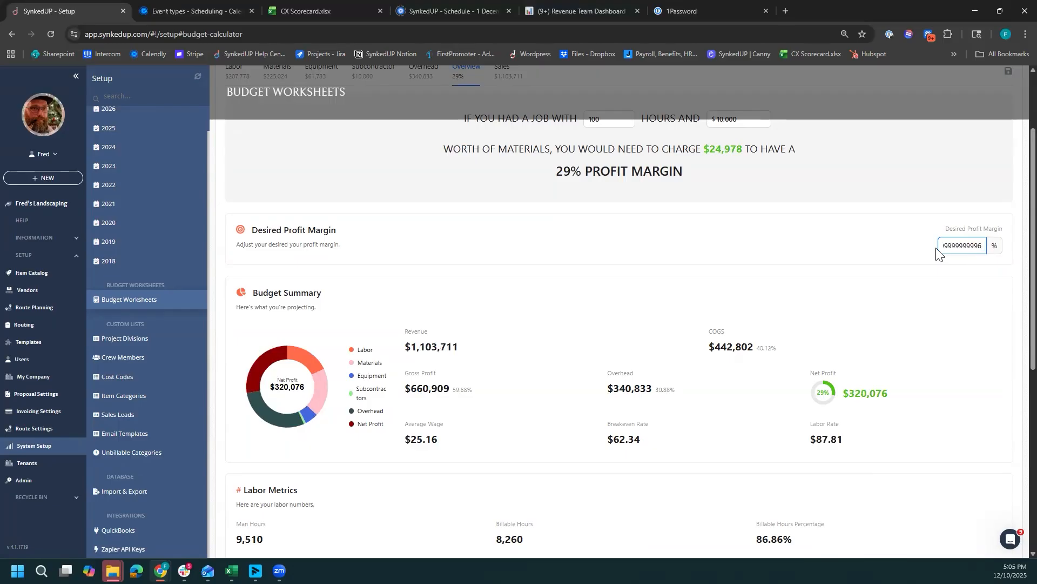
pyautogui.click(960, 268)
# - Try a desired profit margin of 10% and restore it to 20%
pyautogui.moveTo(967, 246); pyautogui.dragTo(933, 248)
pyautogui.write('10')
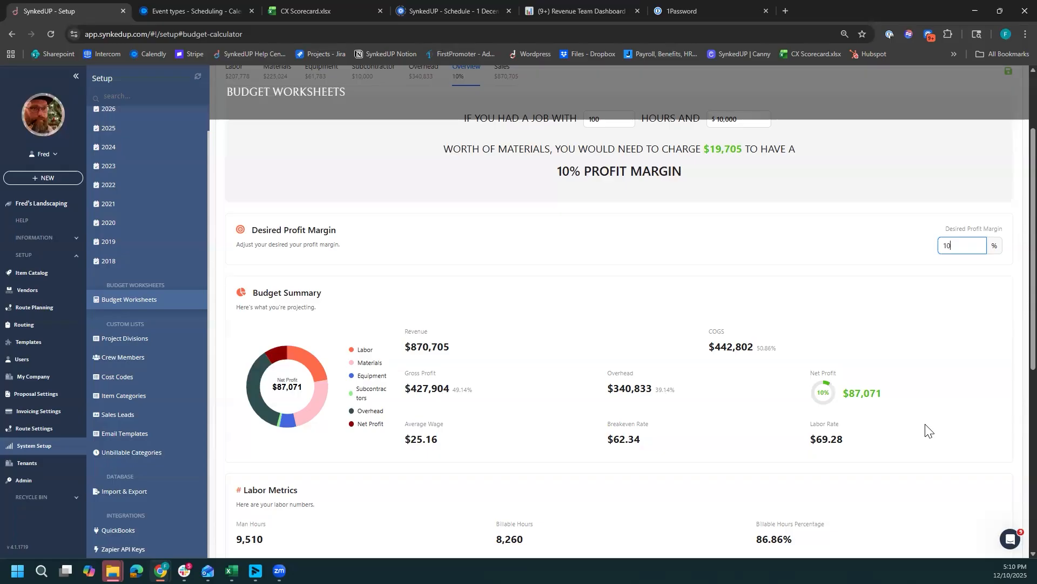
pyautogui.moveTo(953, 246); pyautogui.dragTo(937, 249)
pyautogui.write('20')
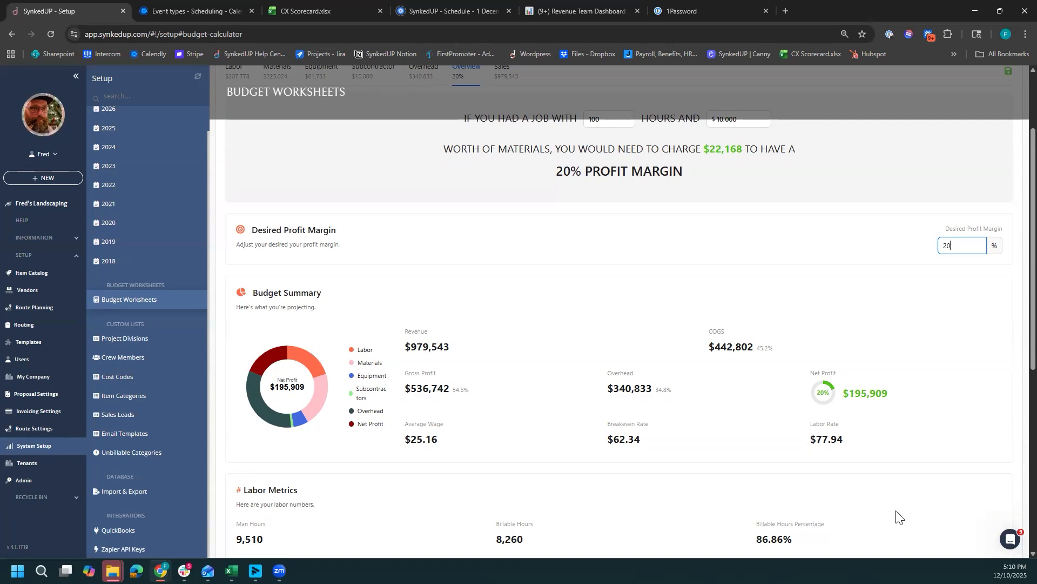
# - View the list of budget years to which the 2026 Budget worksheet can be applied
pyautogui.scroll(2, 899, 518)
pyautogui.click(950, 144)
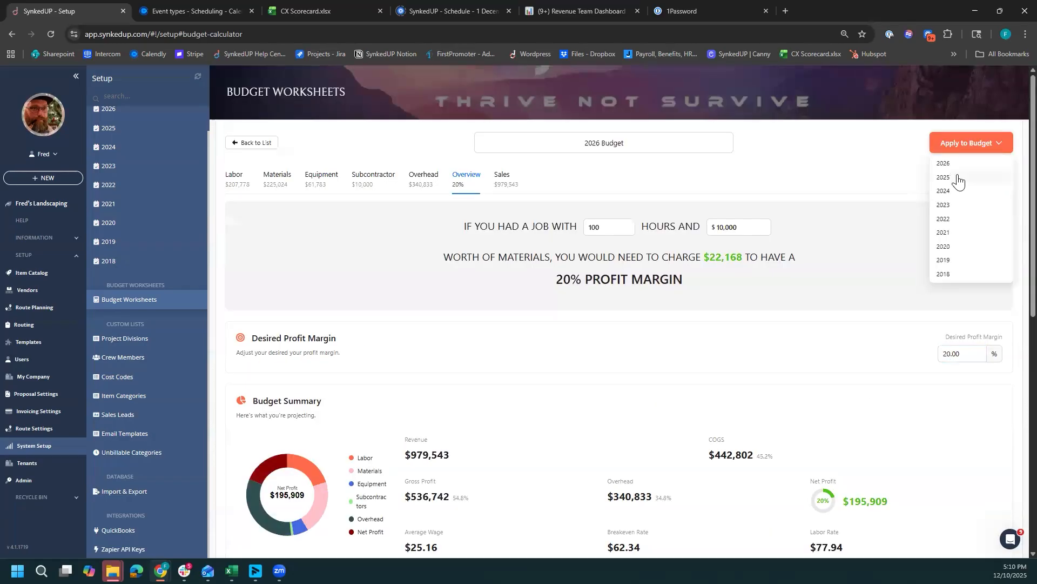
pyautogui.click(159, 113)
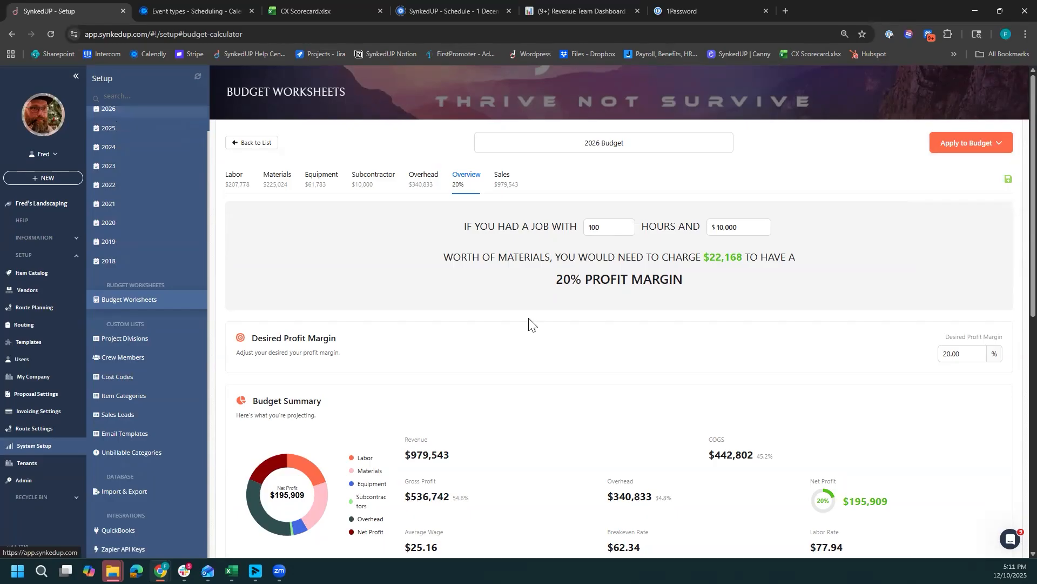
# - Examine the average wage, labor metrics, breakeven figures and overhead markup percentages on the budget overview
pyautogui.scroll(-2, 537, 323)
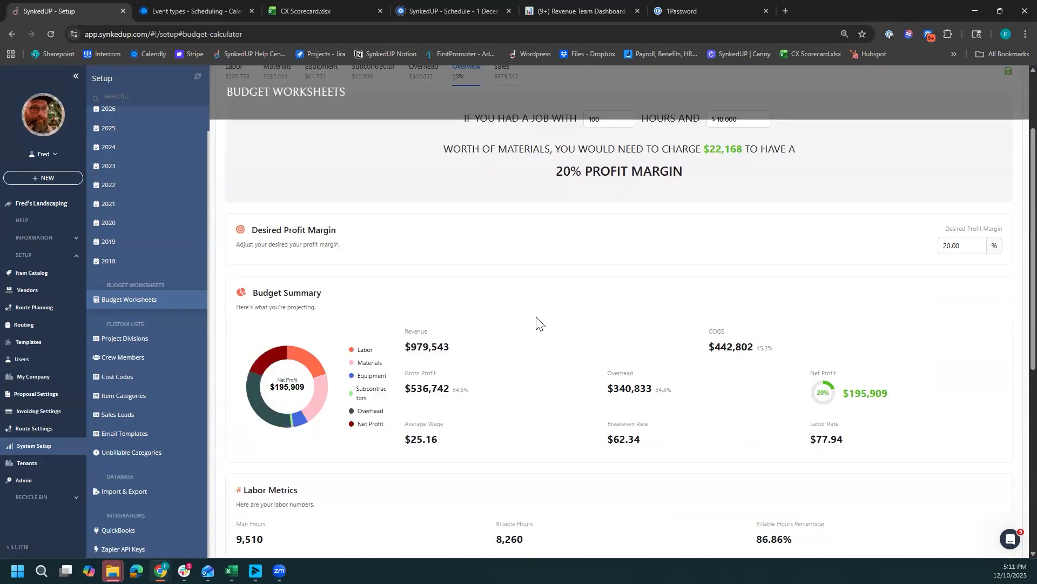
pyautogui.doubleClick(433, 440)
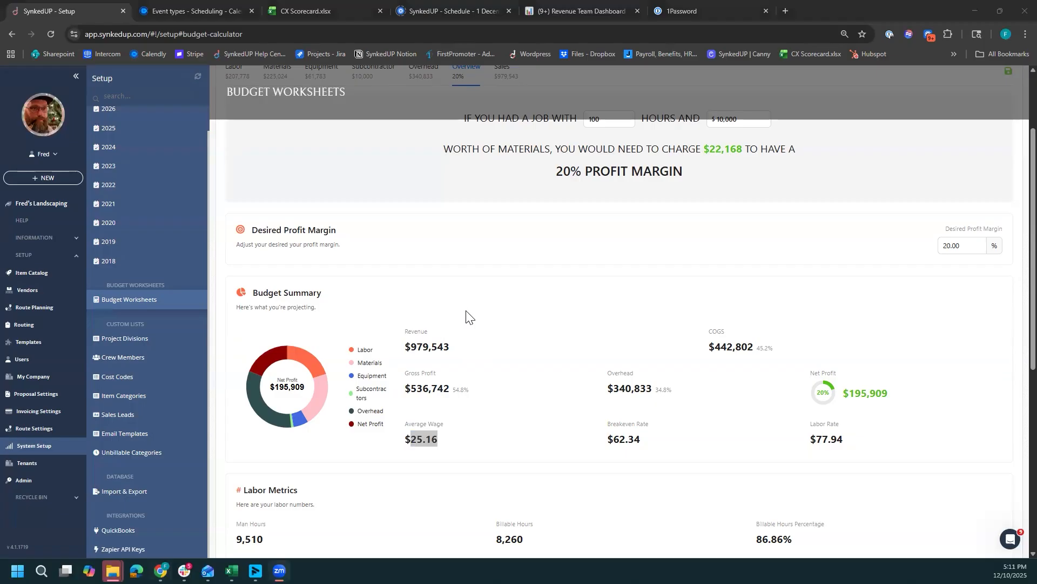
pyautogui.scroll(-5, 499, 364)
pyautogui.scroll(-1, 500, 366)
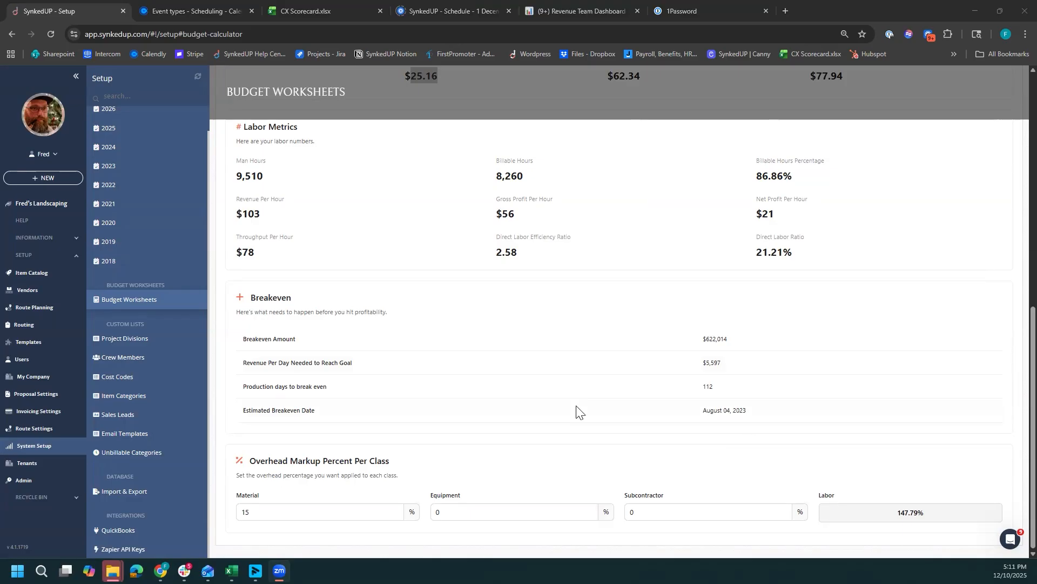
pyautogui.scroll(8, 577, 412)
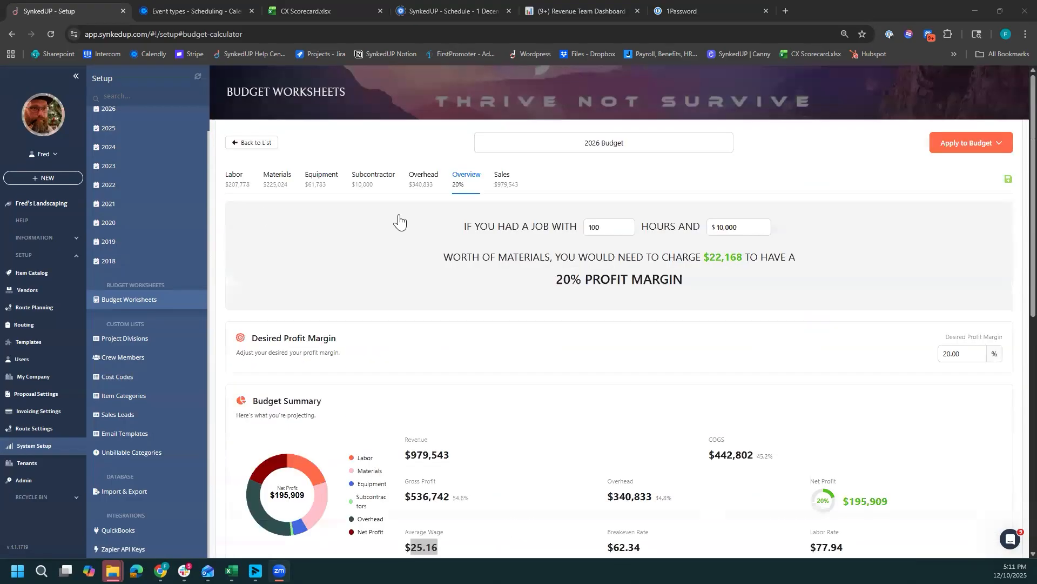
pyautogui.scroll(-7, 485, 492)
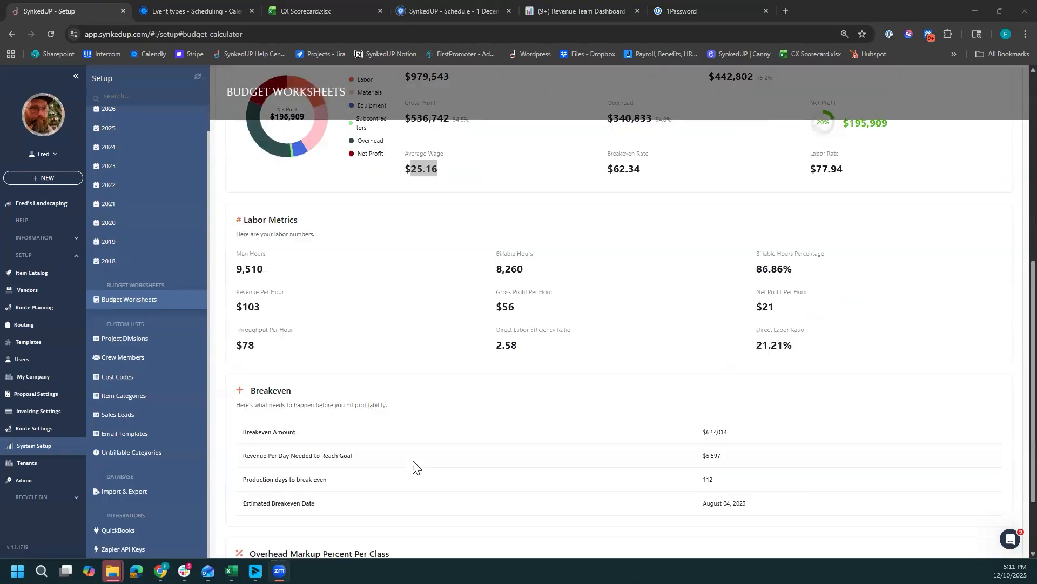